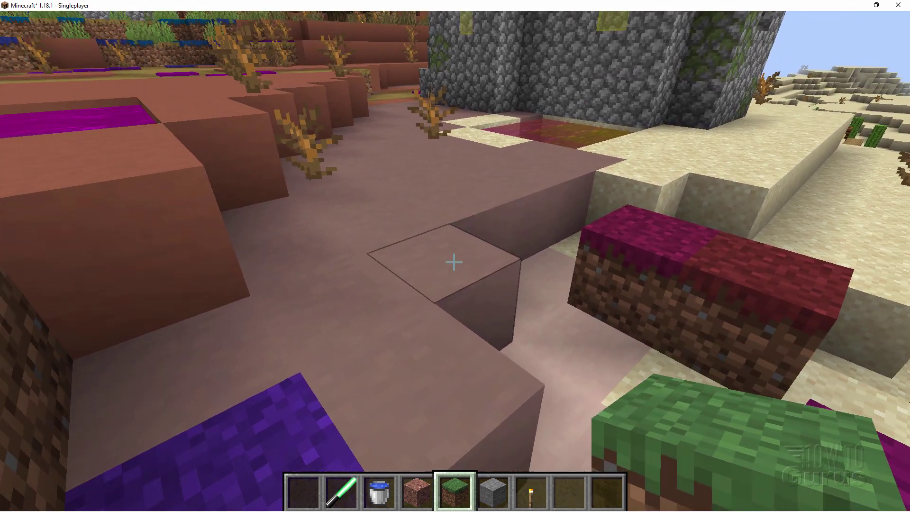
Place a grass block on top of the terracotta block so it shows magenta-tinted grass.
right_click(453, 262)
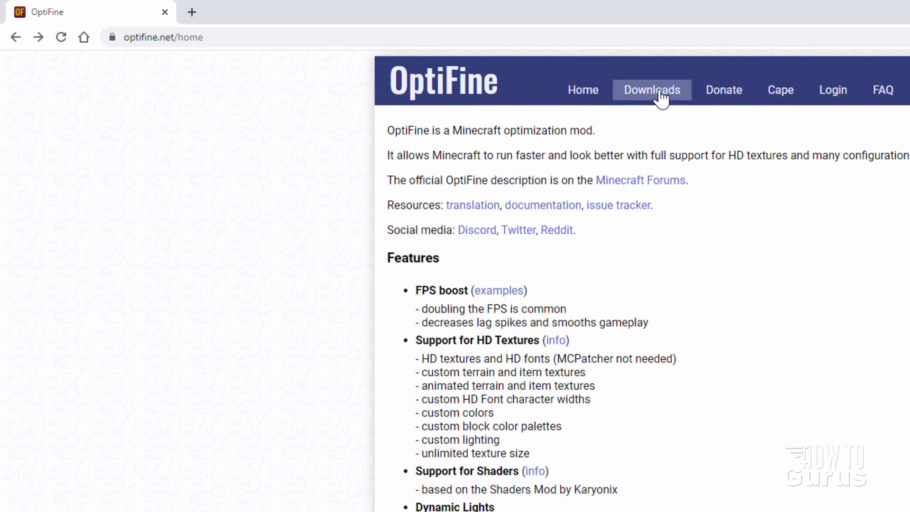
From optifine.net Downloads, show all versions and choose OptiFine HD U H4 for 1.18.1.
left_click(182, 44)
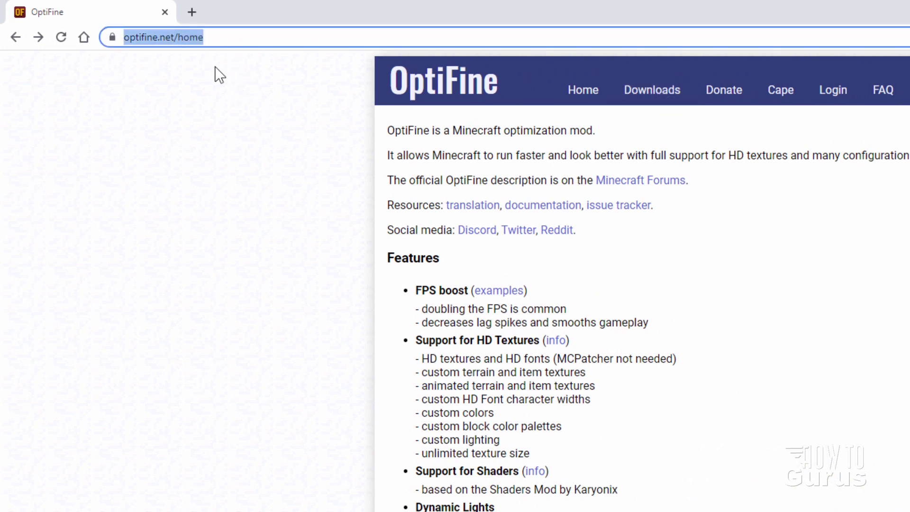
left_click(660, 101)
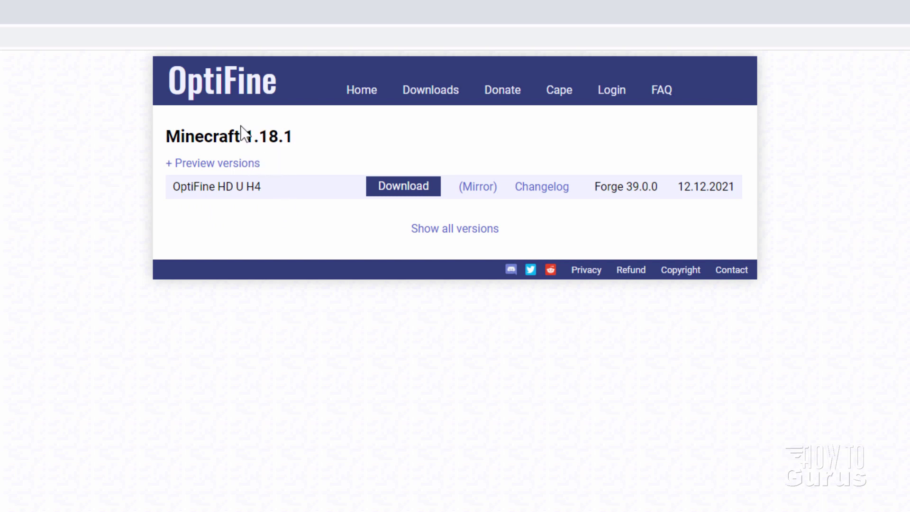
left_click(448, 230)
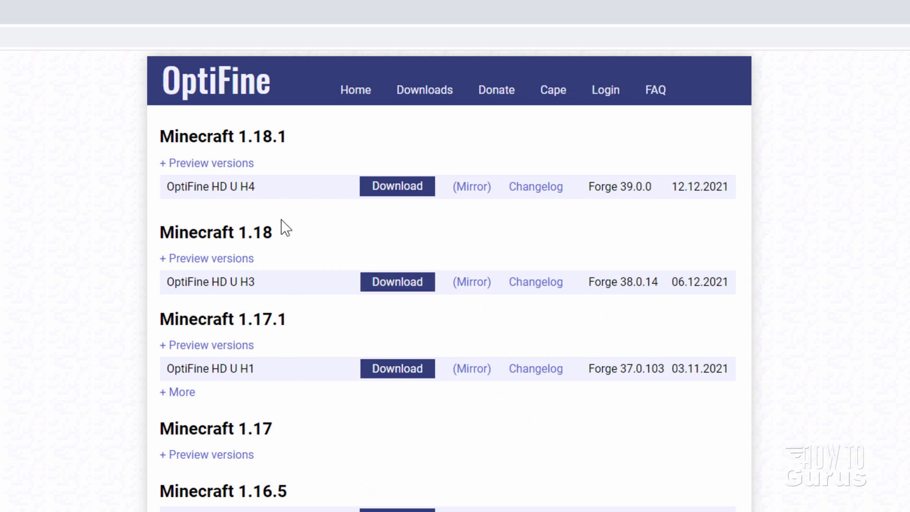
left_click(396, 194)
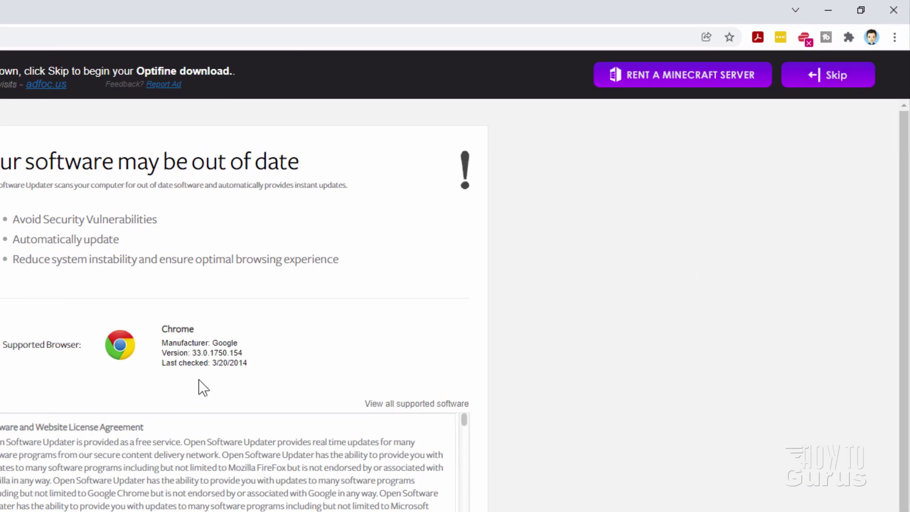
Skip the ad and save OptiFine_1.18.1_HD_U_H4.jar into C:\Packs.
left_click(845, 79)
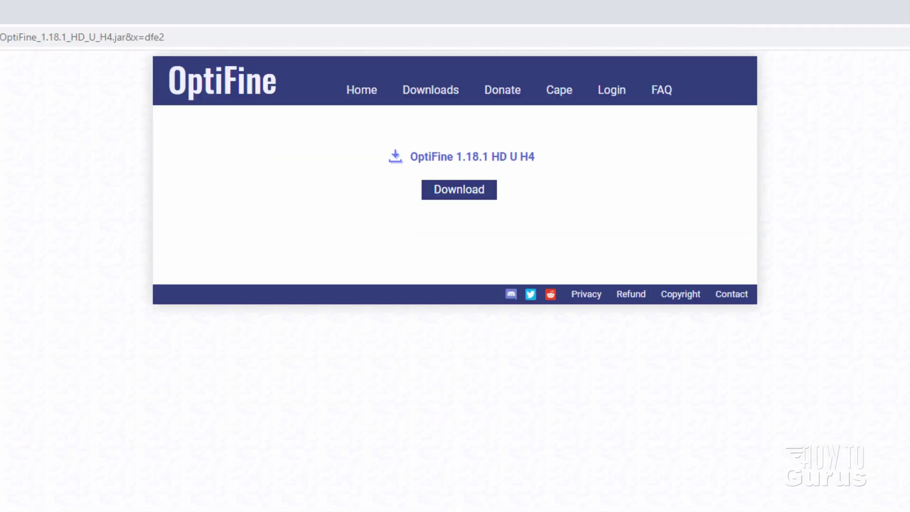
left_click(458, 195)
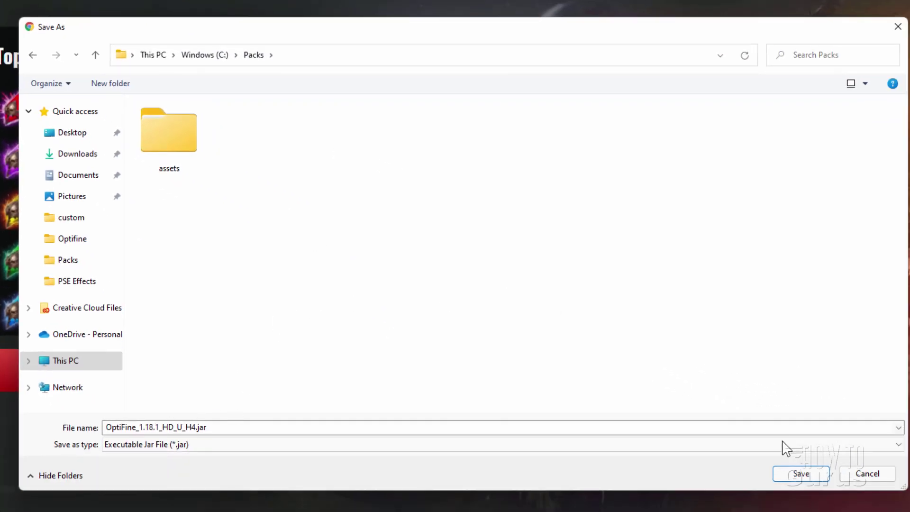
left_click(802, 476)
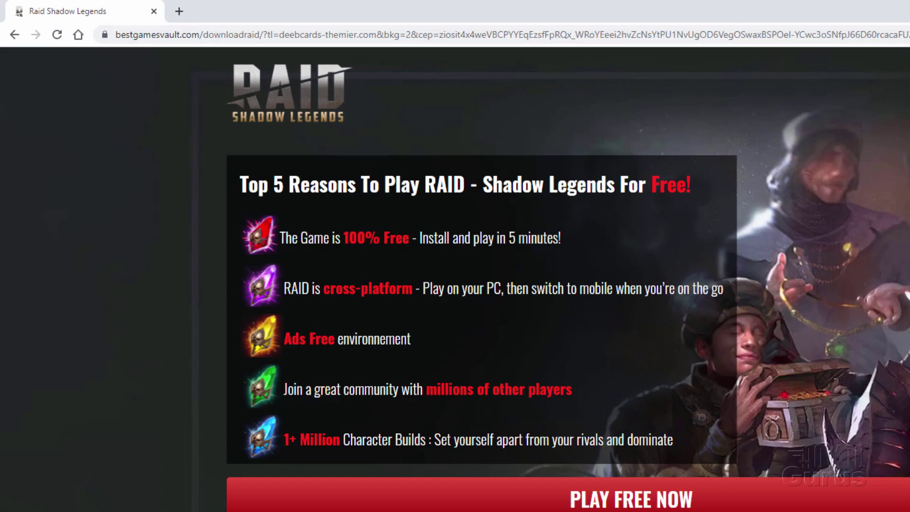
Close Chrome and run the OptiFine jar from C:\Packs to install OptiFine HD Ultra H4.
key("alt+F4")
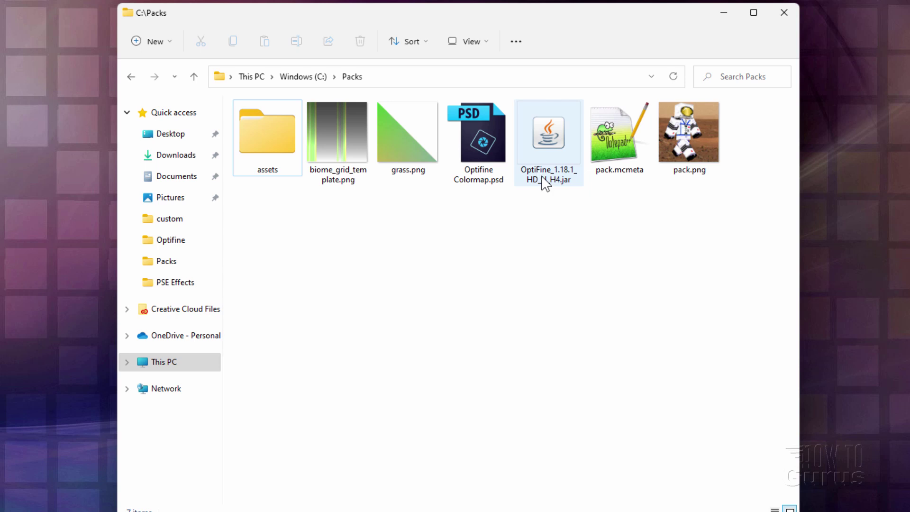
double_click(549, 143)
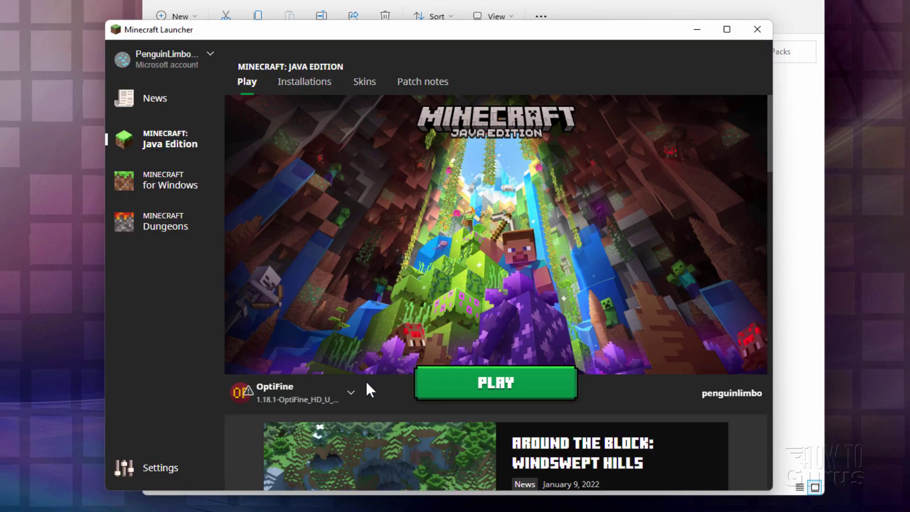
mouse_move(288, 385)
Check the OptiFine 1.18.1 entry under Installations, then bring the C:\Packs window forward.
left_click(299, 94)
mouse_move(244, 211)
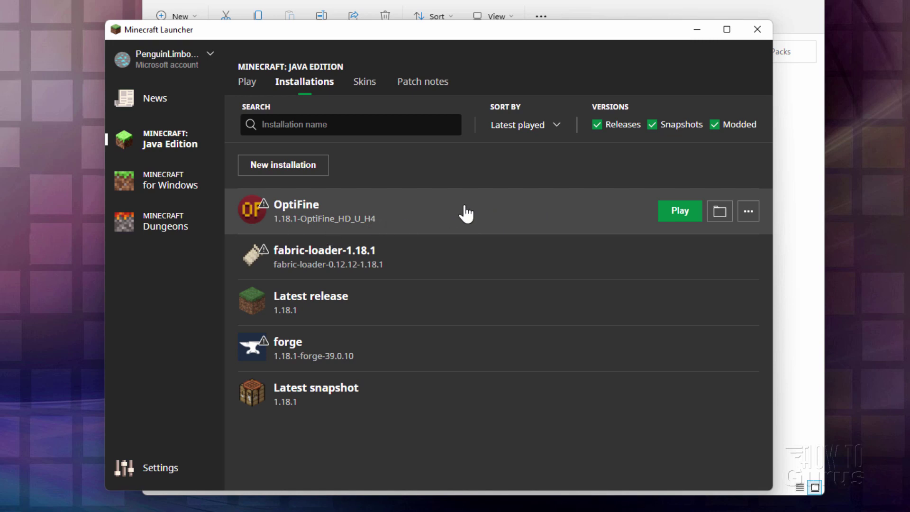
left_click(593, 4)
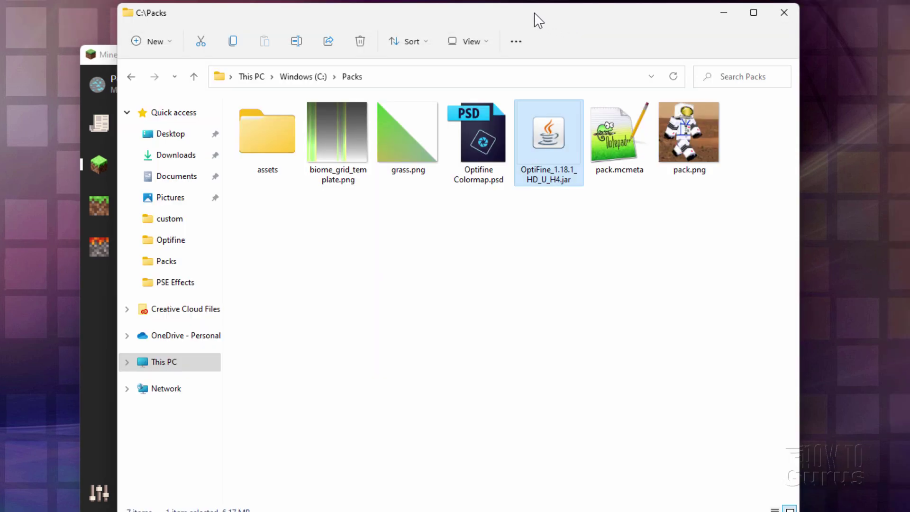
Open biome_grid_template.png from the images folder of the OptiFine documentation on GitHub.
left_click_drag(539, 21, 483, 25)
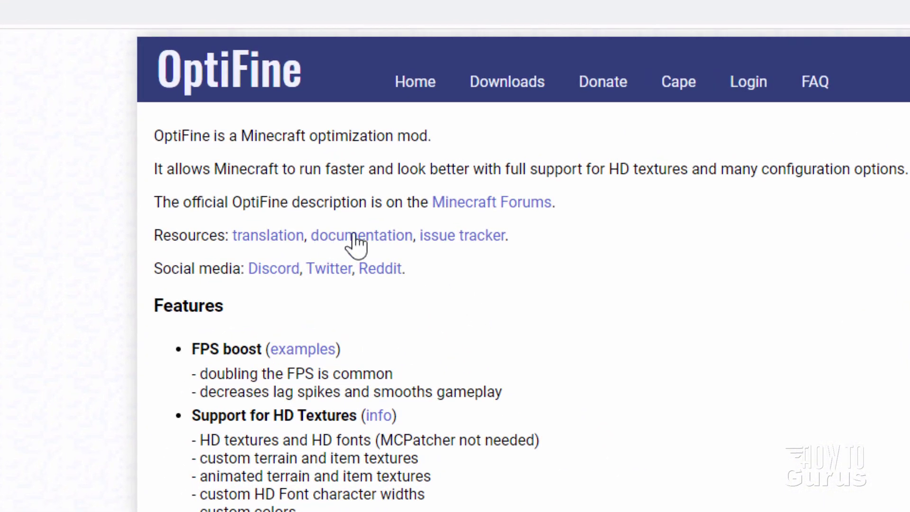
left_click(352, 237)
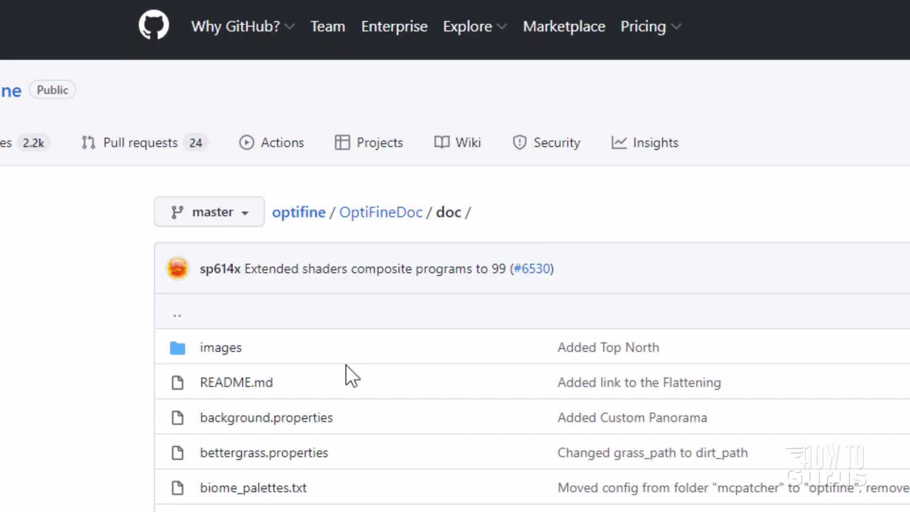
left_click(217, 350)
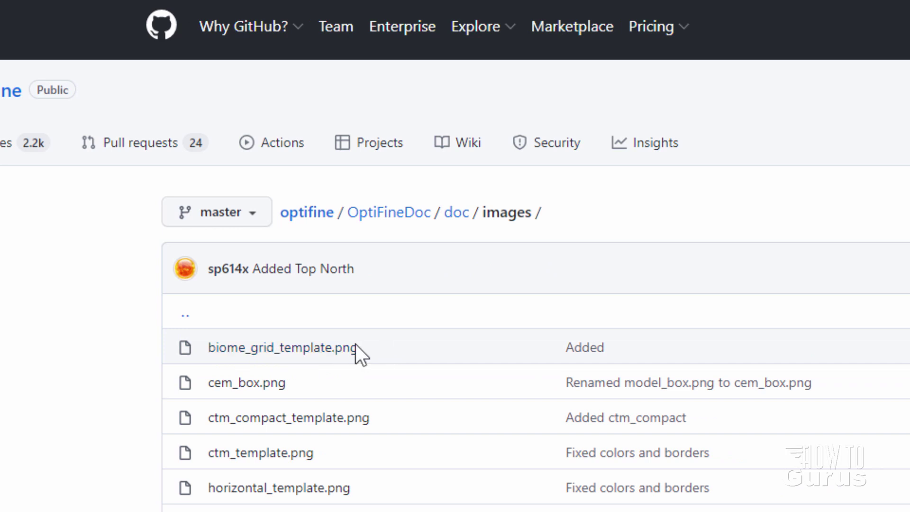
left_click(314, 350)
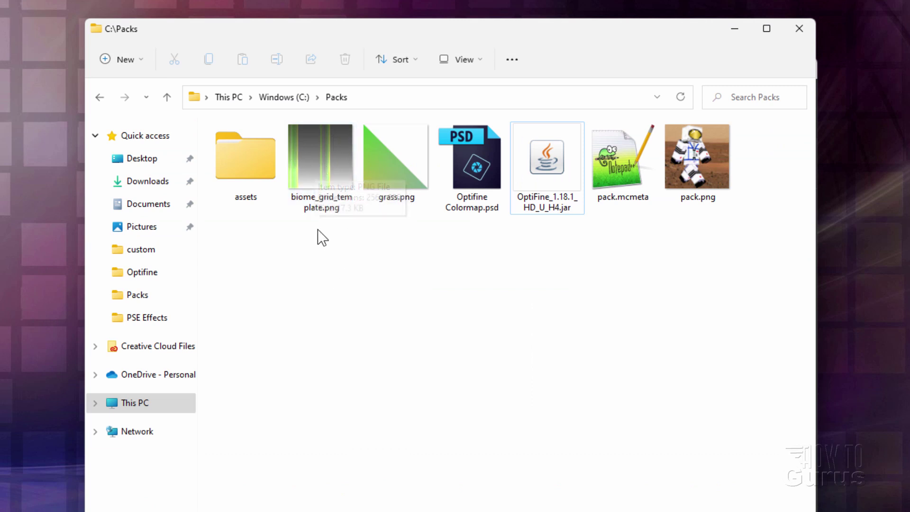
Select biome_grid_template.png in C:\Packs and move the Explorer window over paint.net.
left_click(322, 170)
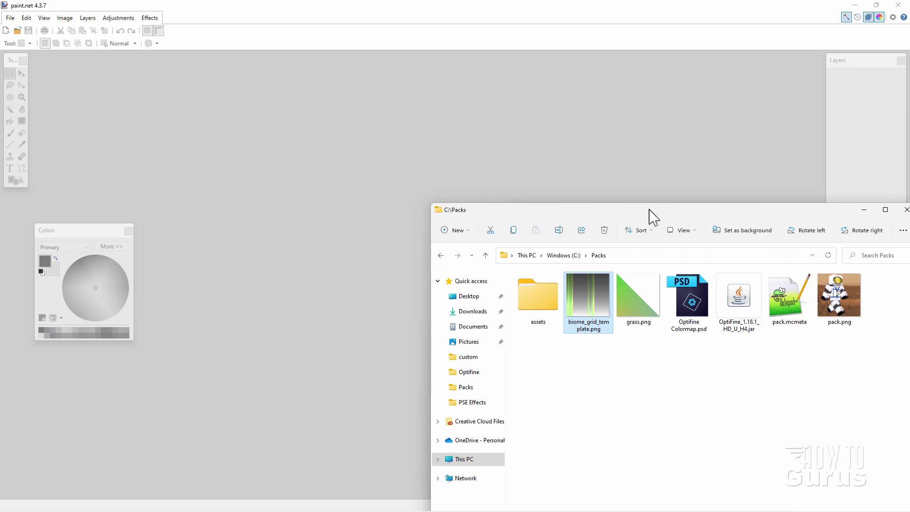
mouse_move(649, 210)
left_mouse_down()
mouse_move(518, 106)
mouse_move(525, 110)
left_mouse_up()
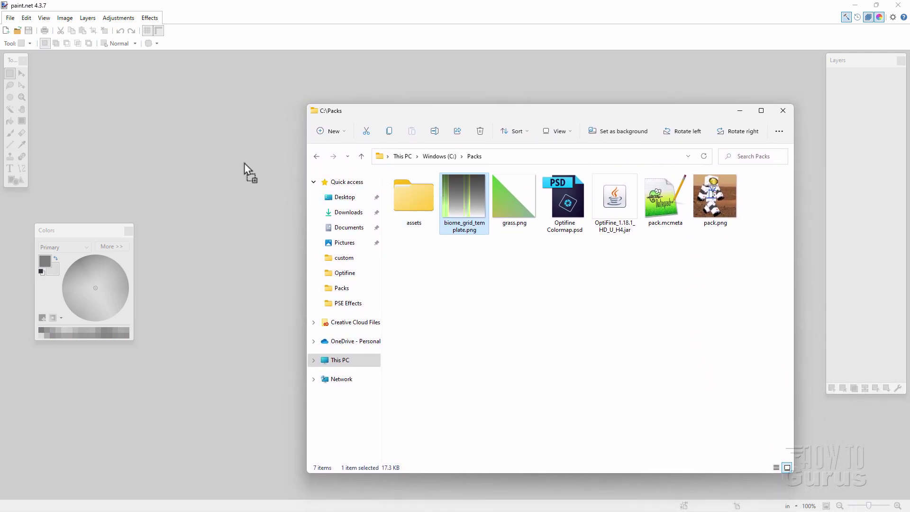
Open biome_grid_template.png in paint.net and set measurement units to pixels.
left_click_drag(244, 163, 197, 156)
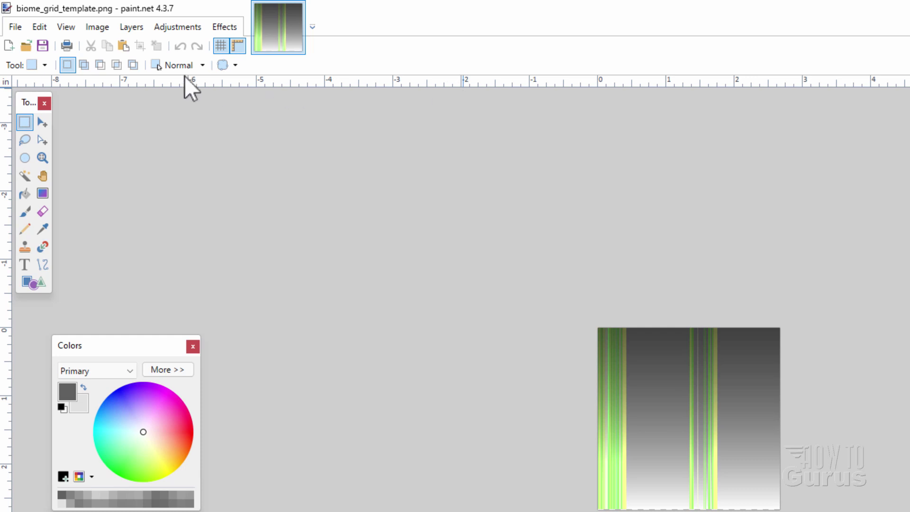
left_click(72, 30)
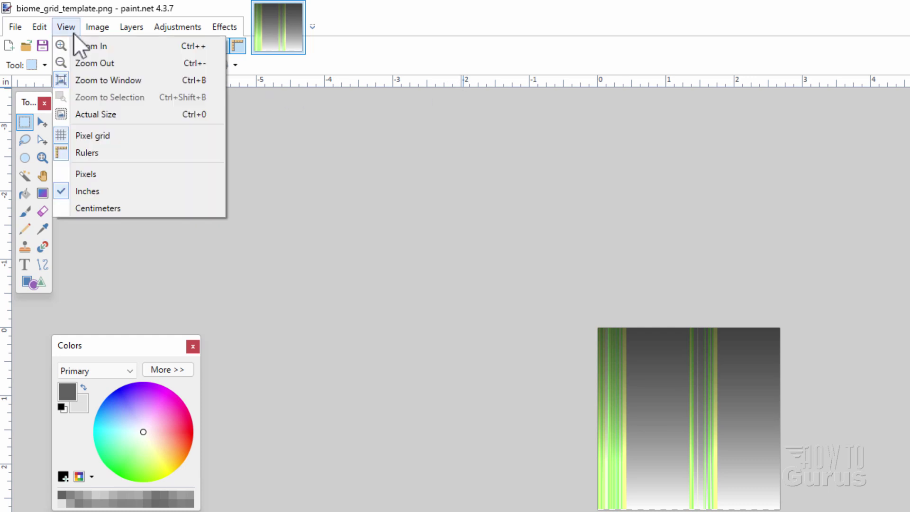
left_click(85, 175)
Zoom the biome grid template in to 300%.
key("z")
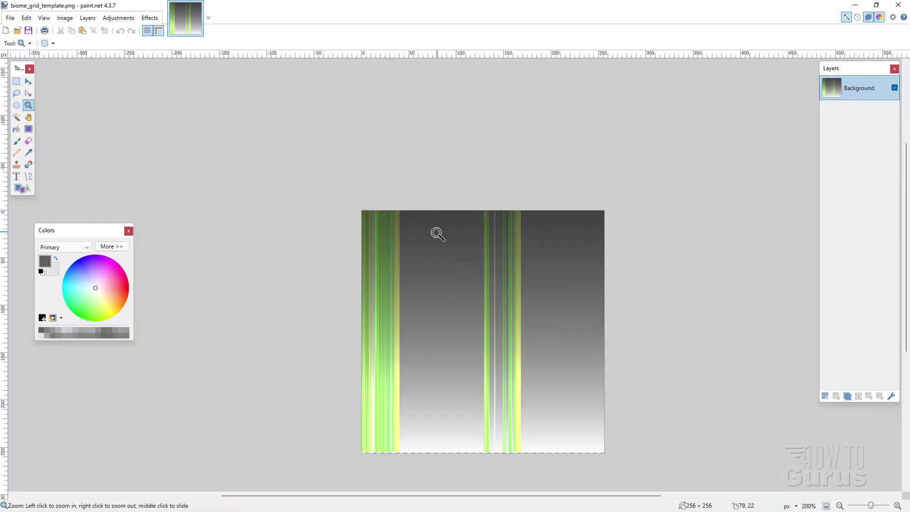
left_click(438, 234)
scroll(682, 260, "down", 3)
scroll(682, 260, "up", 1)
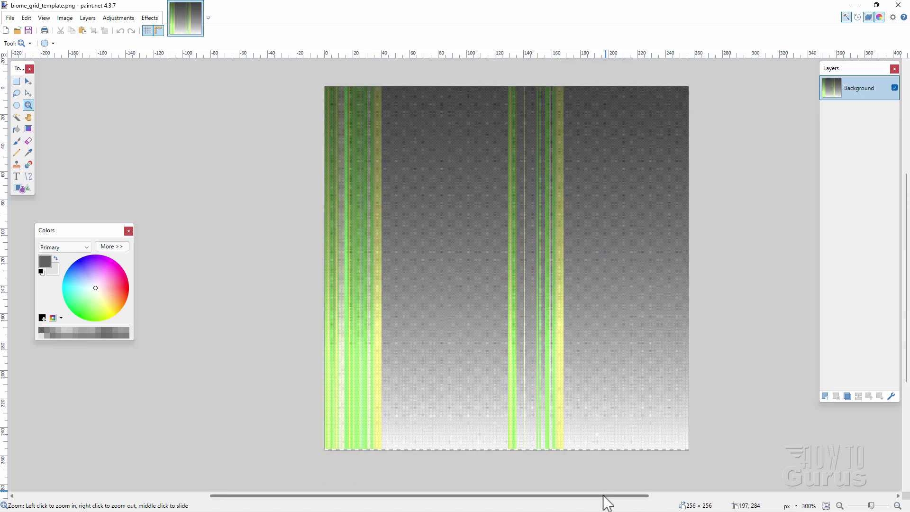
left_click_drag(604, 496, 638, 496)
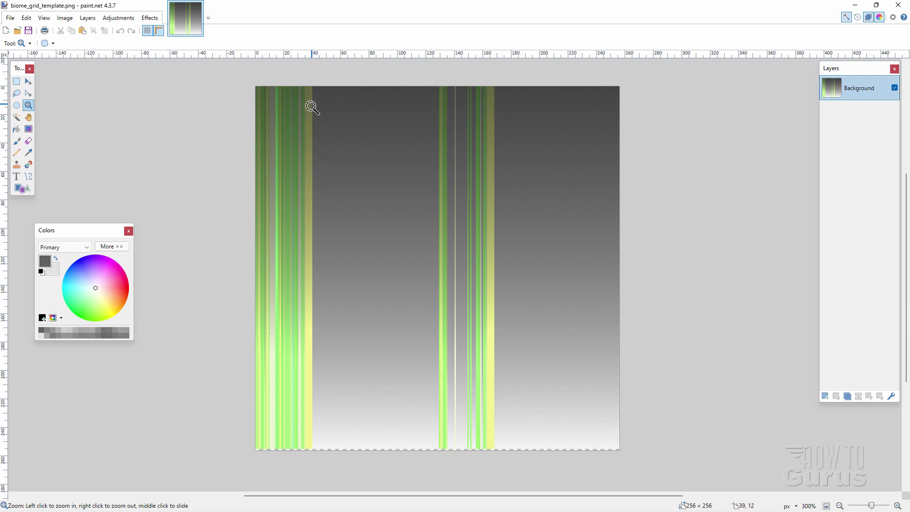
Zoom in on the grid's top-left green columns up to 2000%.
left_click(267, 121)
left_click(268, 111)
left_click(271, 108)
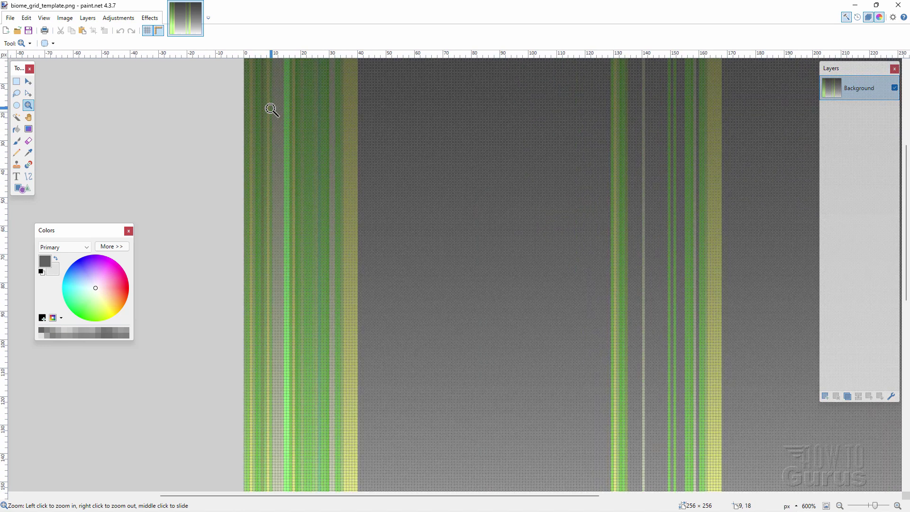
left_click(271, 108)
left_click(288, 191)
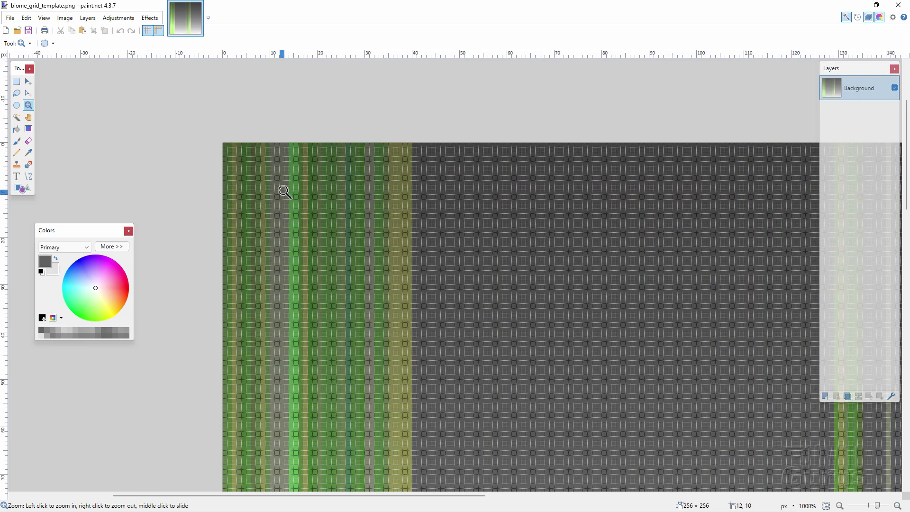
left_click(284, 192)
left_click(281, 190)
left_click(279, 190)
left_click(278, 189)
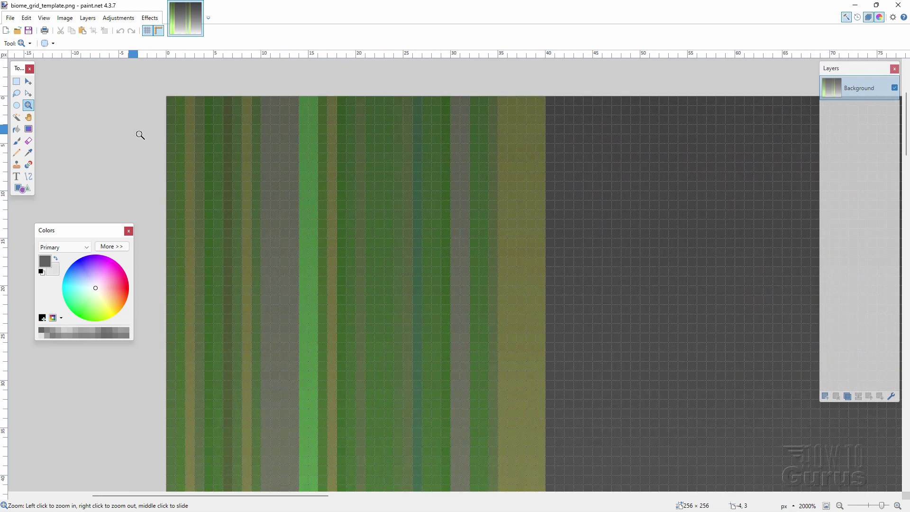
key("m")
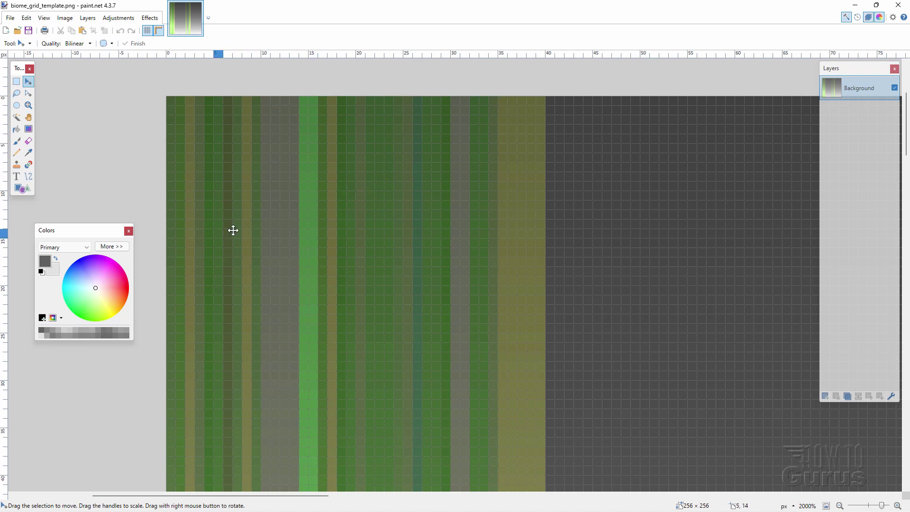
scroll(232, 229, "down", 10)
scroll(233, 230, "down", 20)
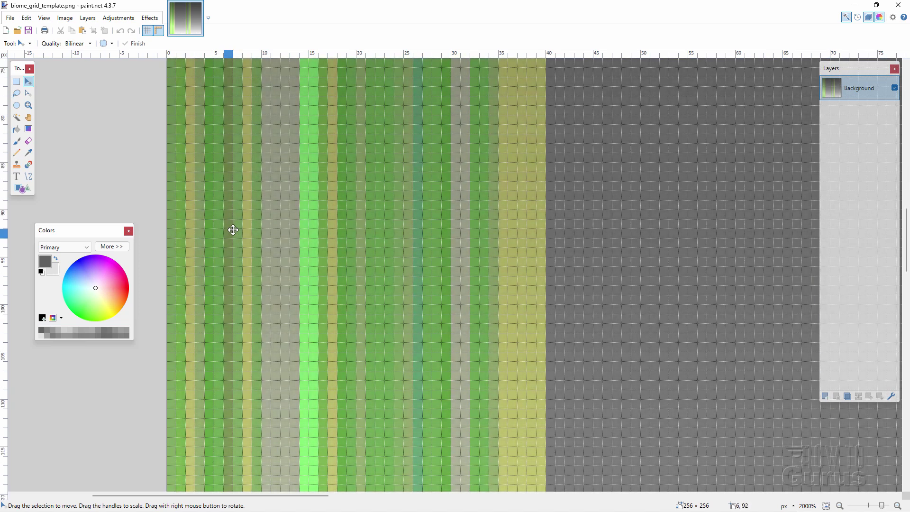
scroll(233, 230, "down", 15)
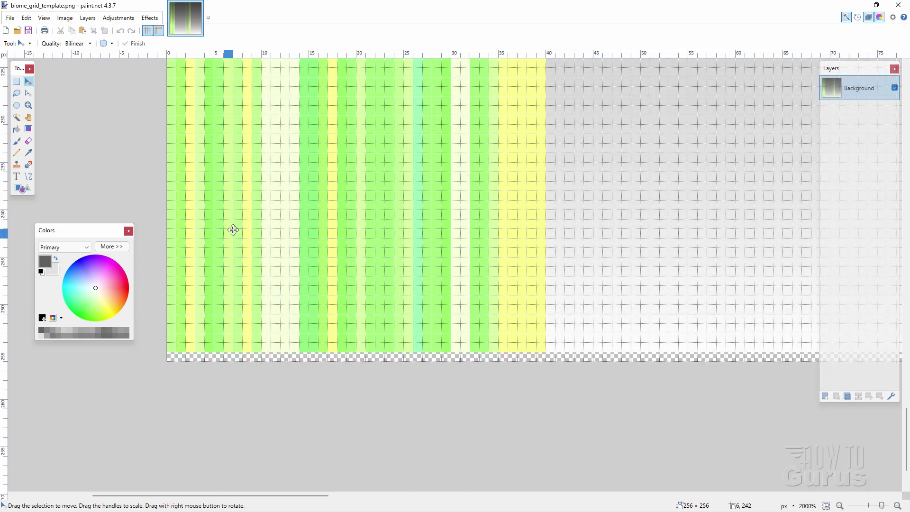
scroll(233, 230, "up", 20)
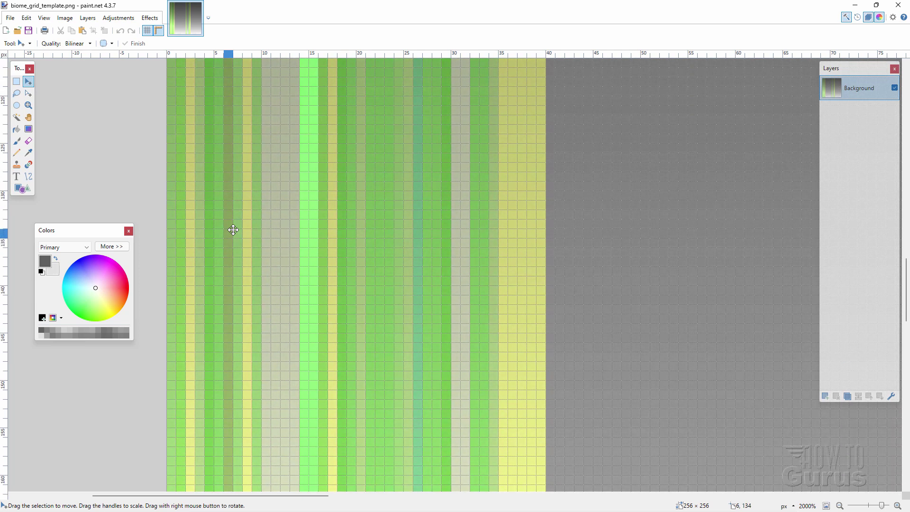
scroll(233, 230, "up", 20)
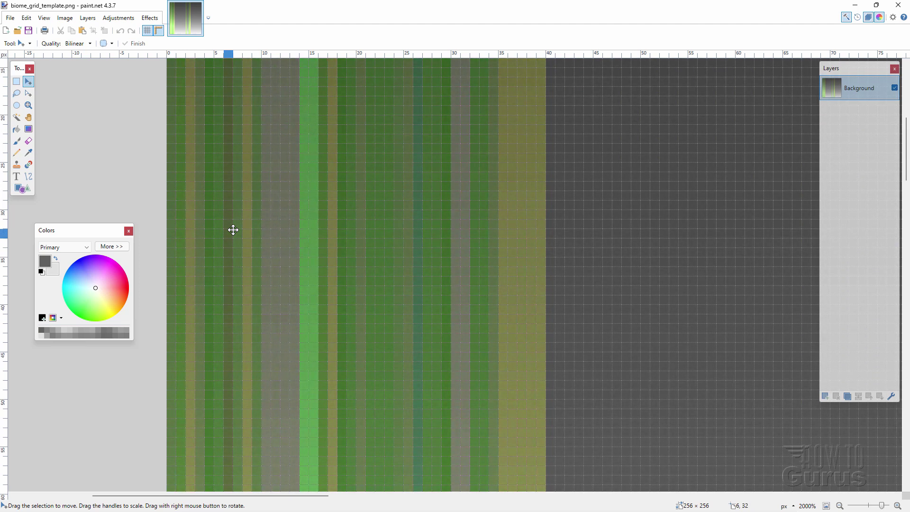
scroll(233, 230, "up", 5)
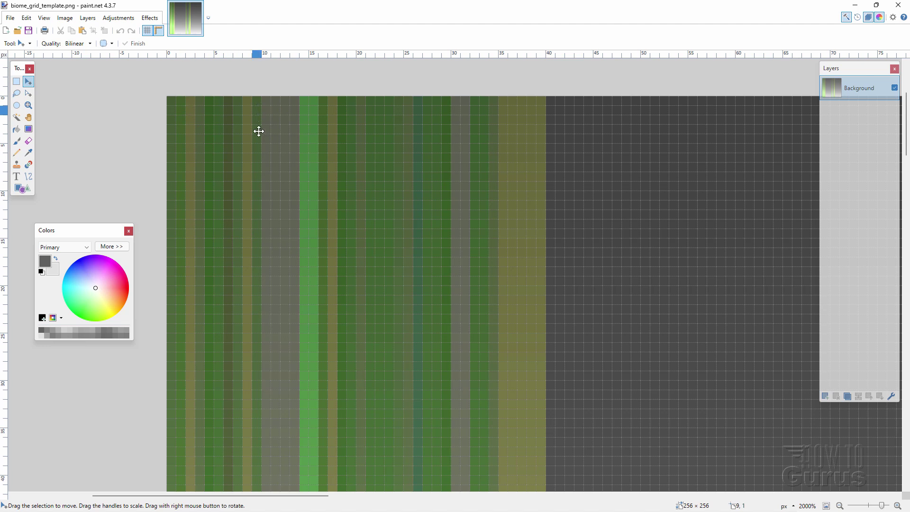
scroll(266, 239, "down", 10)
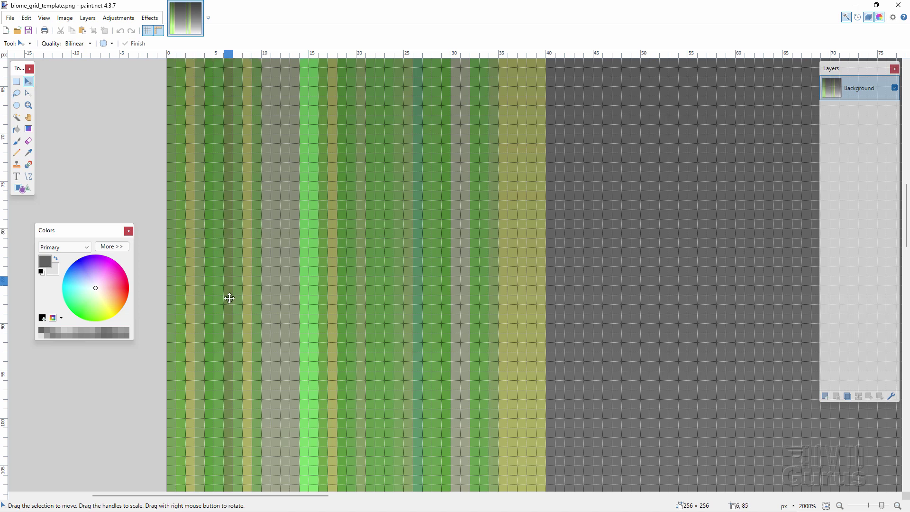
scroll(232, 296, "down", 3)
scroll(234, 294, "down", 15)
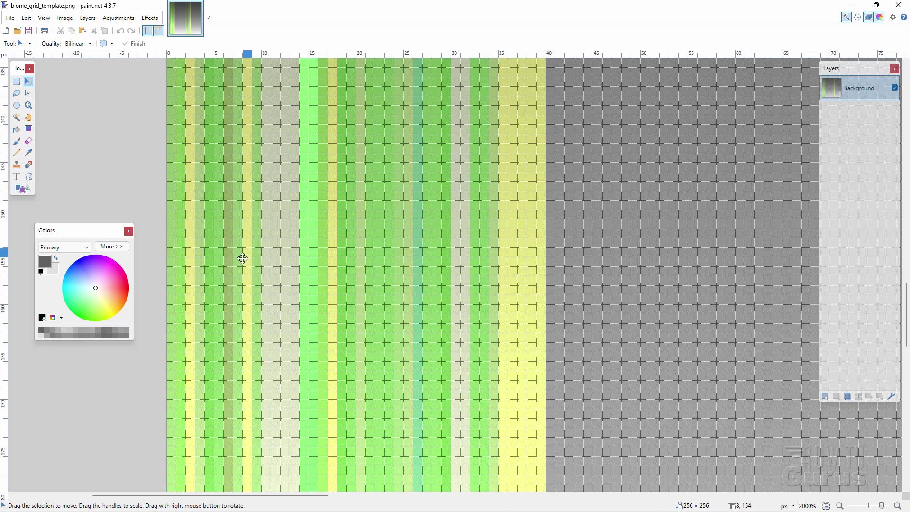
scroll(247, 190, "up", 20)
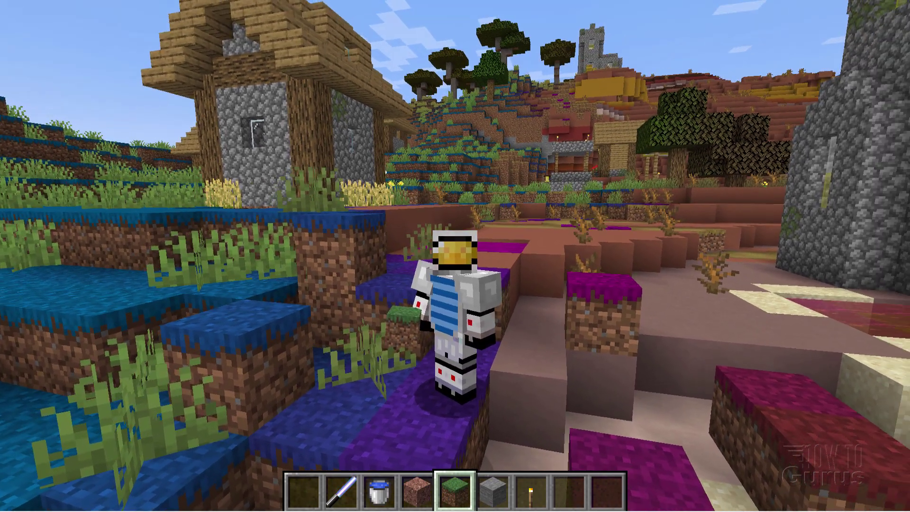
Bring up the F3 debug screen showing the current biome as minecraft:badlands.
key("F3")
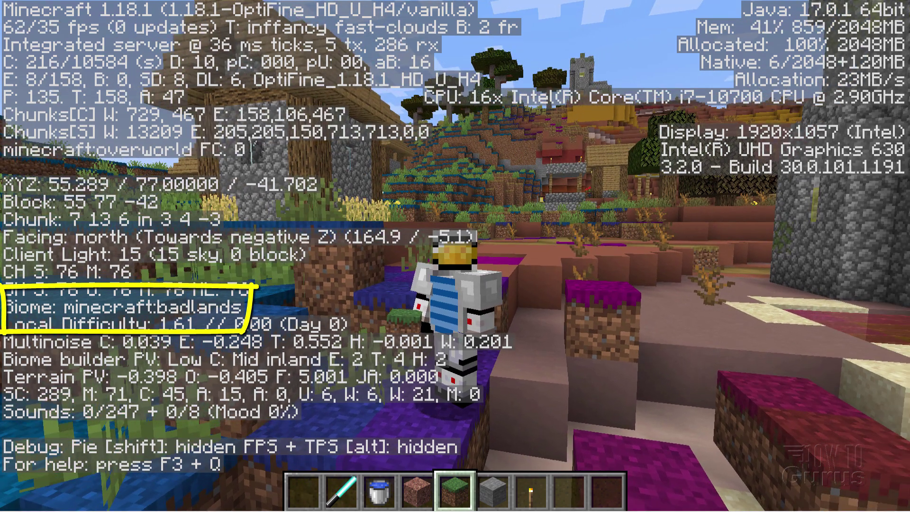
In first-person, walk east into the blue-grass plains, then west through badlands into desert.
key("F5")
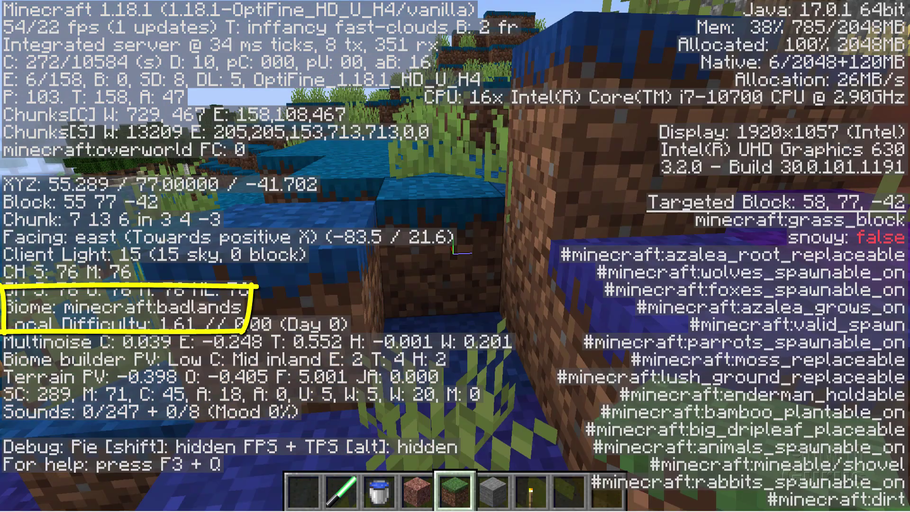
key("w")
key("space")
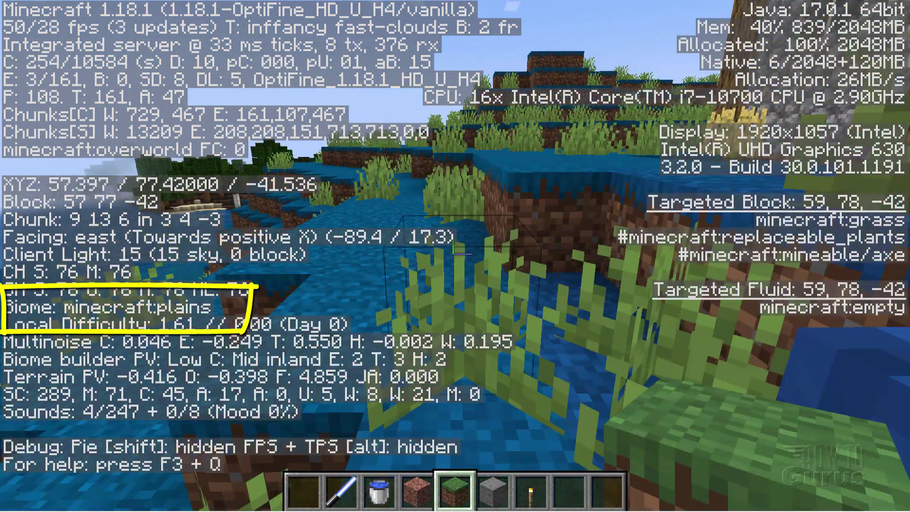
key("w")
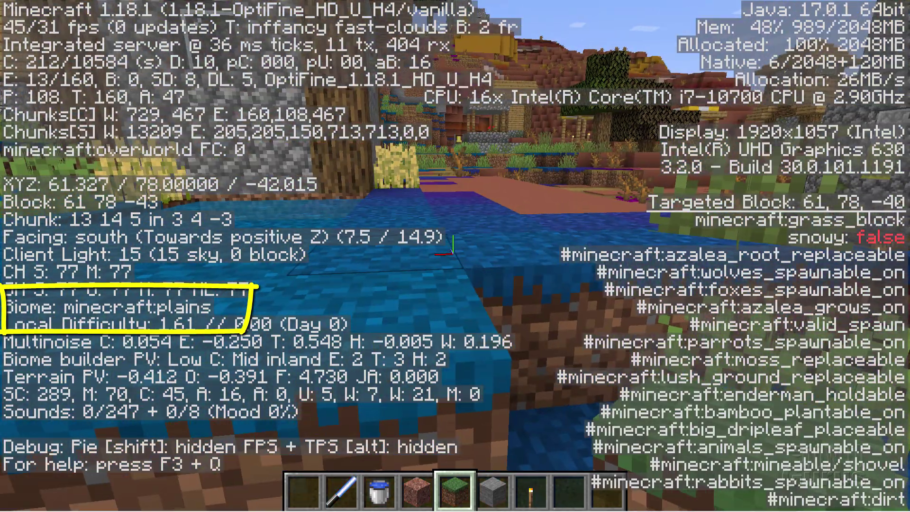
key("w")
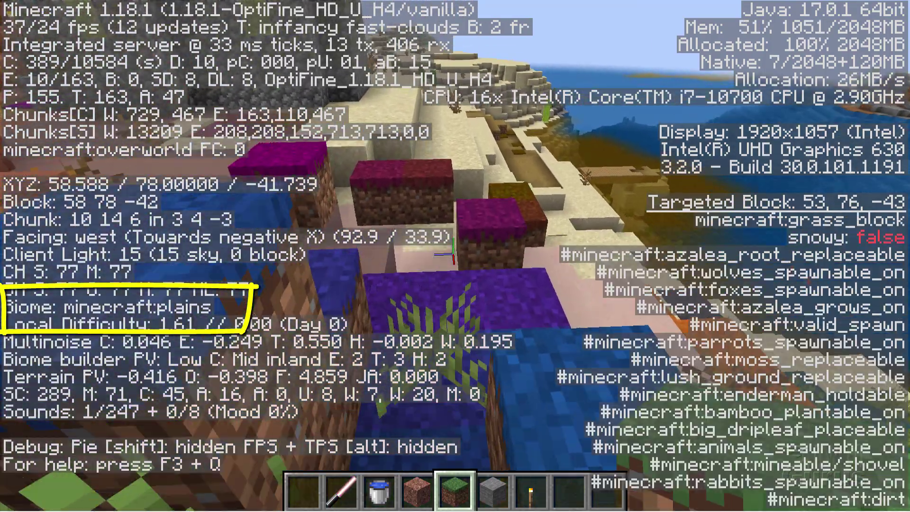
key("w")
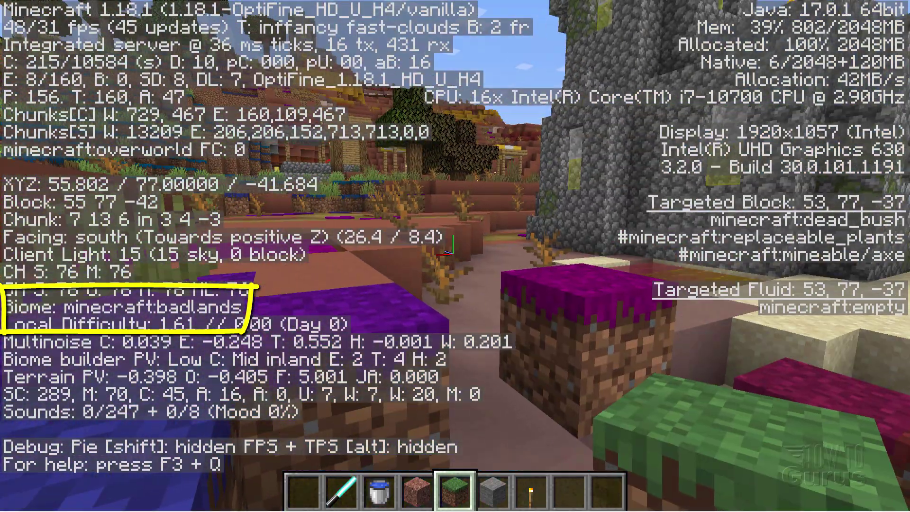
key("w")
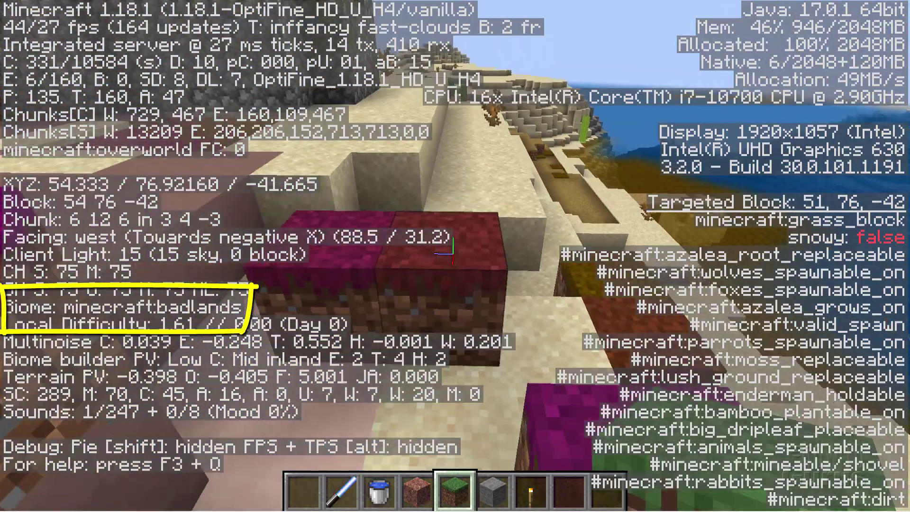
key("w")
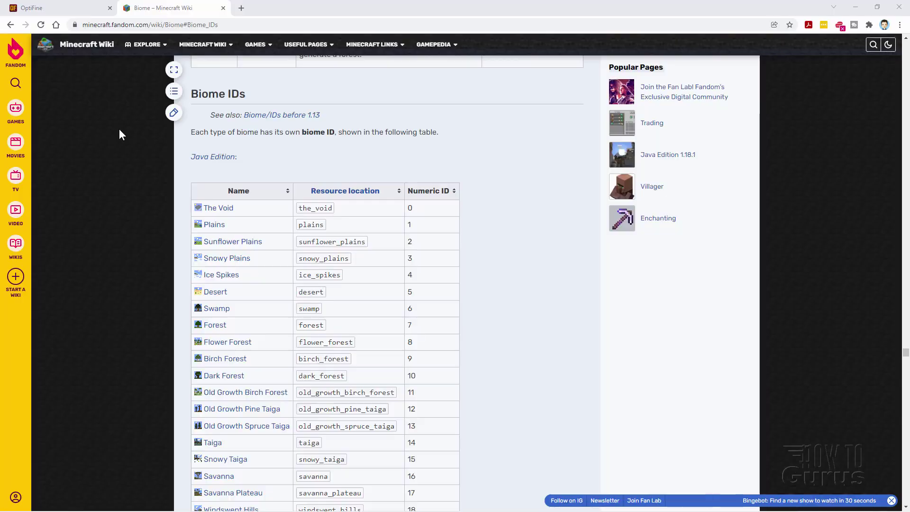
Scroll the wiki's Biome IDs table down to Badlands, listed as ID 25.
key("ctrl+l")
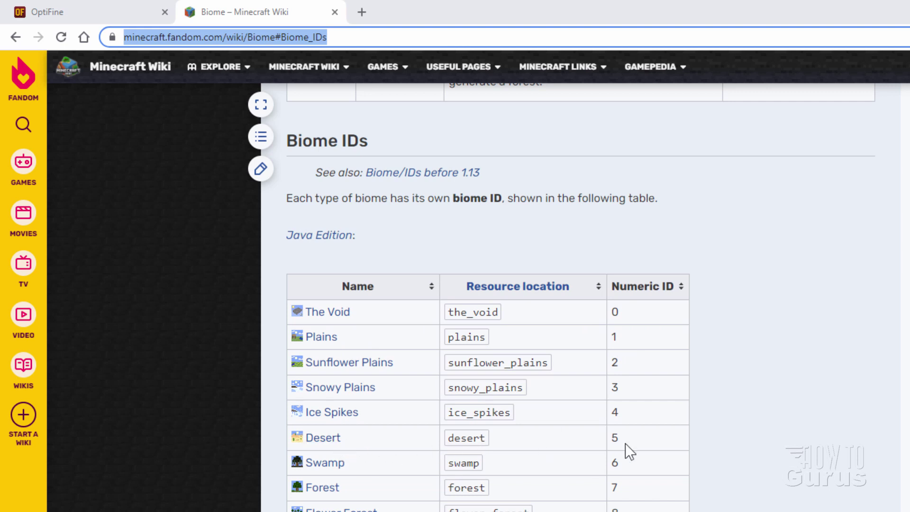
scroll(735, 354, "down", 5)
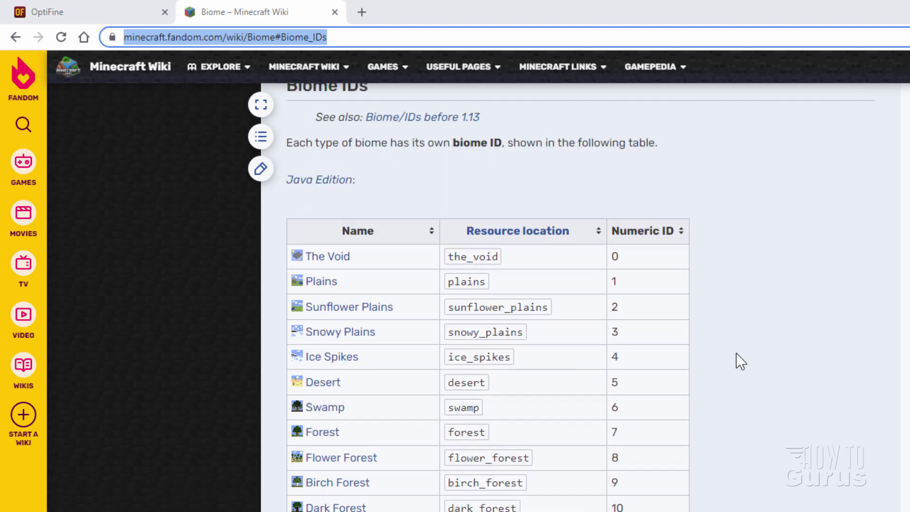
scroll(736, 332, "down", 5)
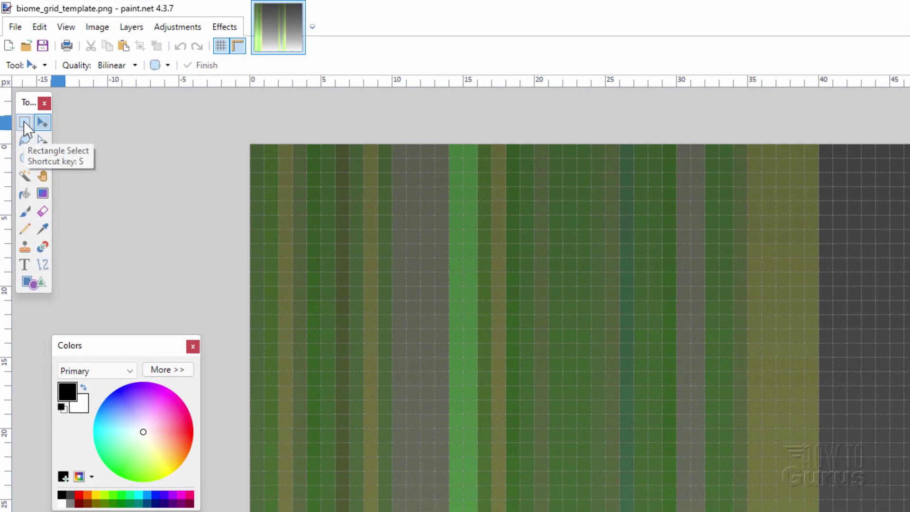
Rectangle-select the second one-pixel grid column top to bottom and set the paint colour to cyan.
left_click(25, 122)
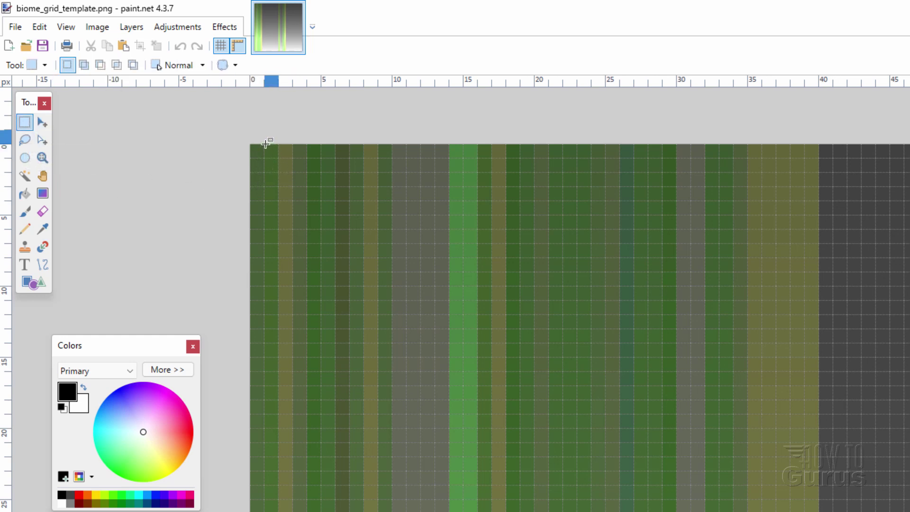
left_click_drag(266, 149, 251, 511)
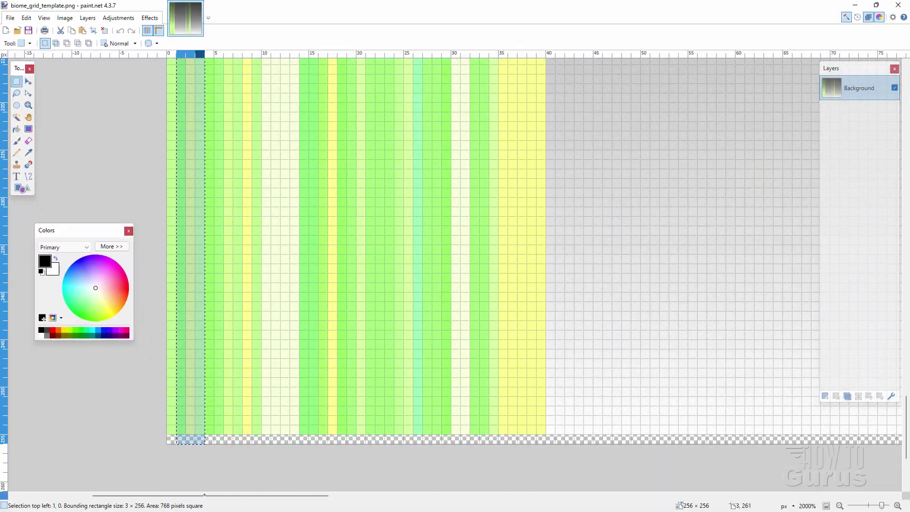
left_click_drag(204, 495, 183, 431)
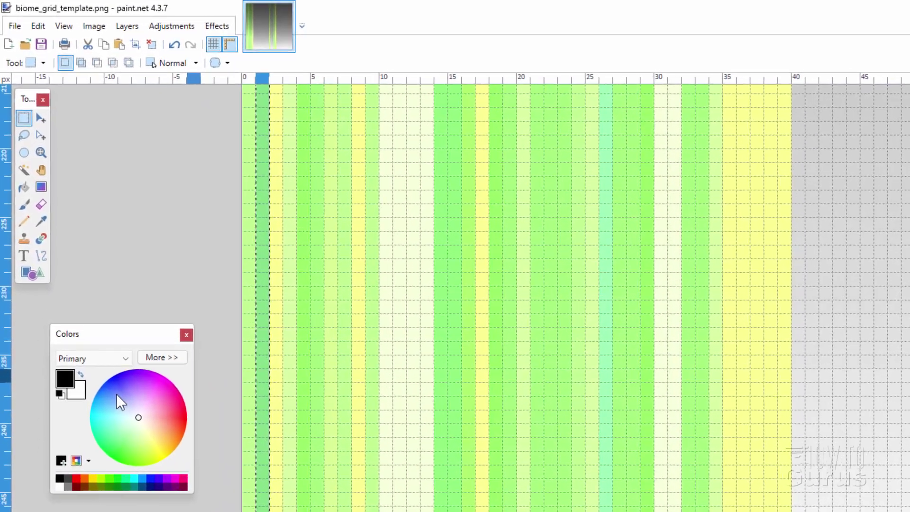
left_click(81, 272)
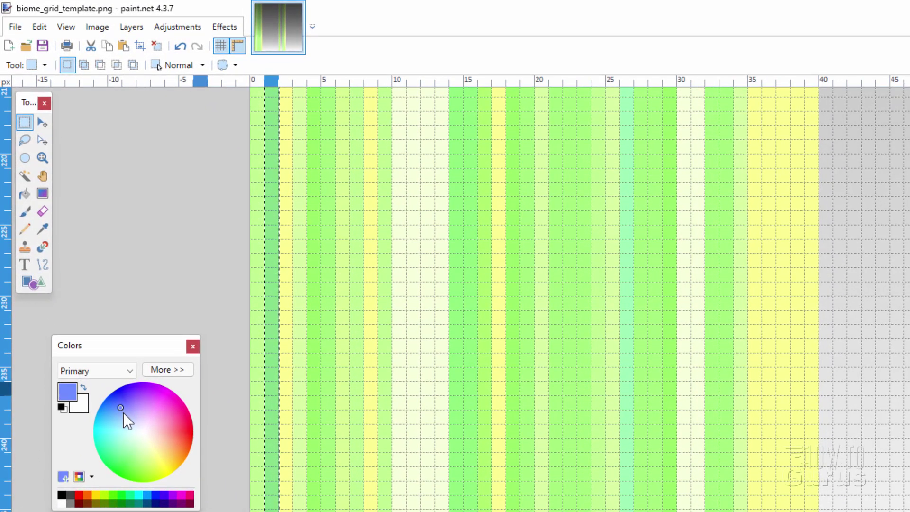
left_click_drag(117, 395, 95, 419)
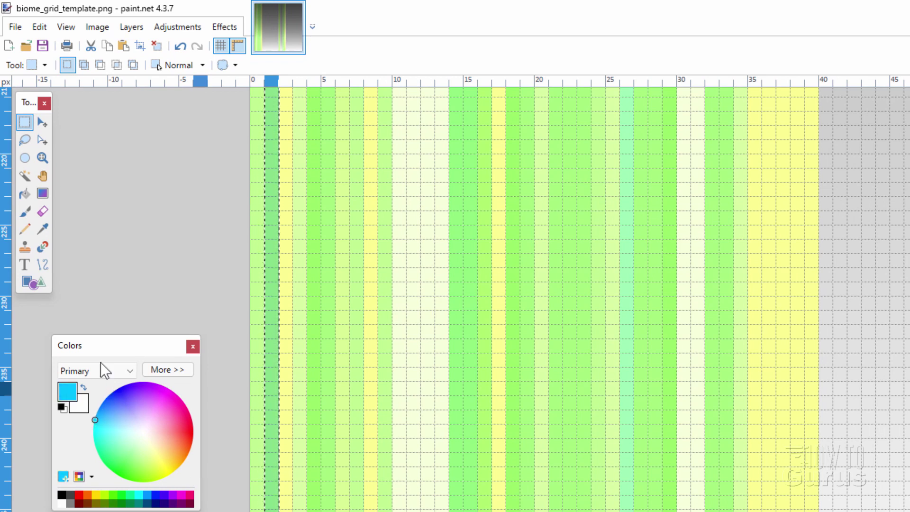
Paint Bucket-fill the selected column solid cyan, then clear the selection.
left_click(25, 197)
left_click(272, 347)
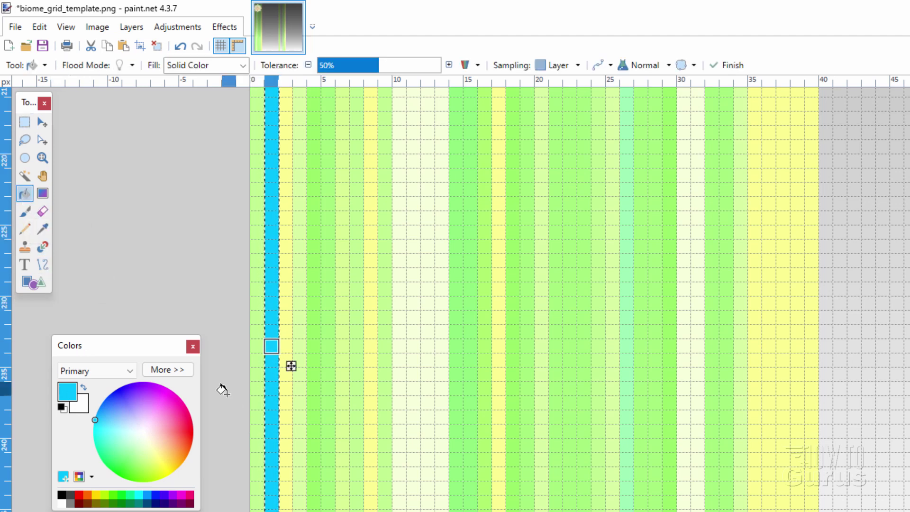
scroll(250, 316, "up", 20)
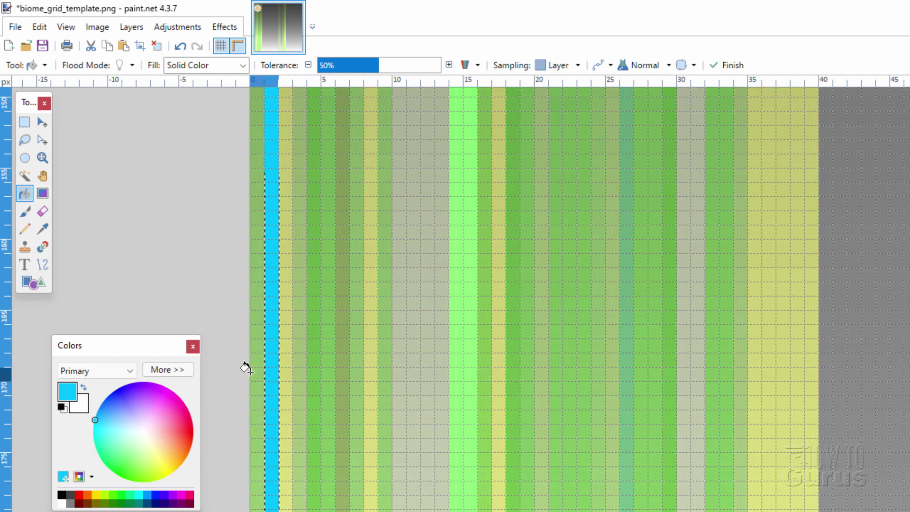
left_click(271, 371)
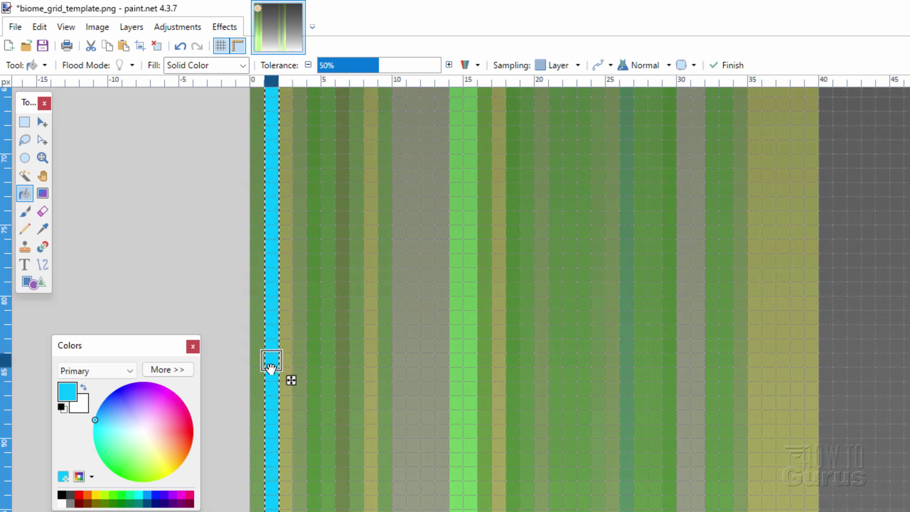
scroll(234, 404, "up", 9)
scroll(234, 404, "up", 6)
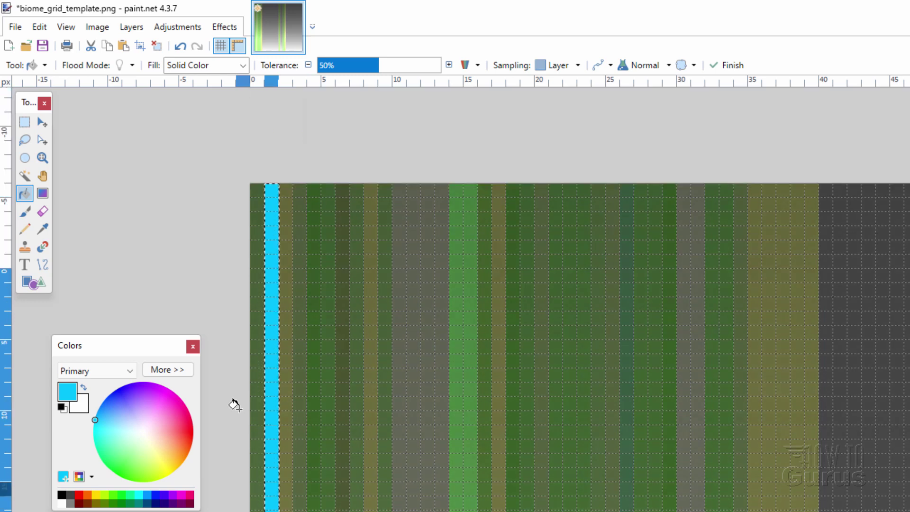
scroll(234, 402, "down", 3)
scroll(220, 246, "up", 3)
key("ctrl+d")
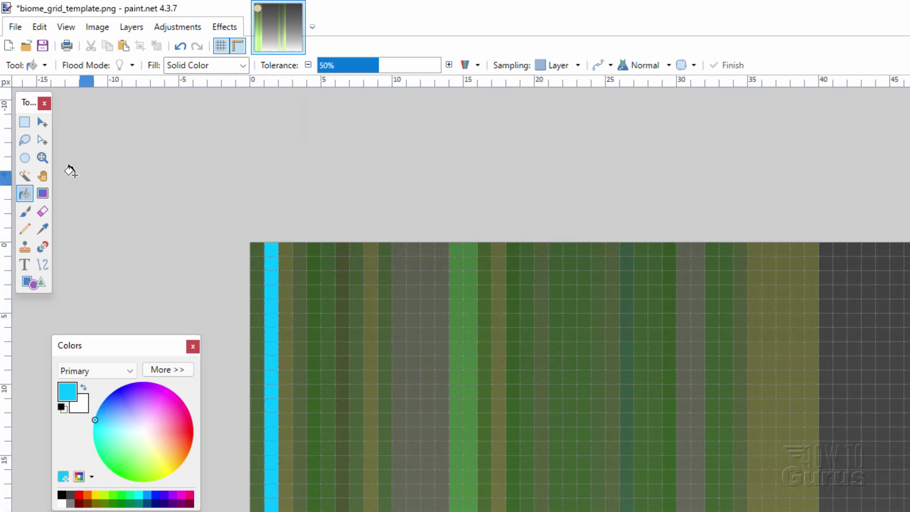
left_click(26, 122)
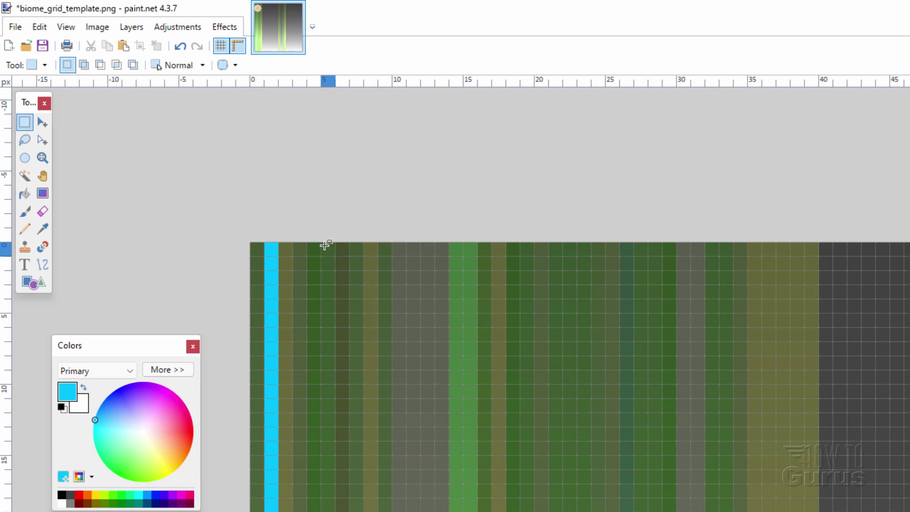
Select grid column 5 full height and set the paint colour to red-orange.
left_click_drag(324, 244, 323, 485)
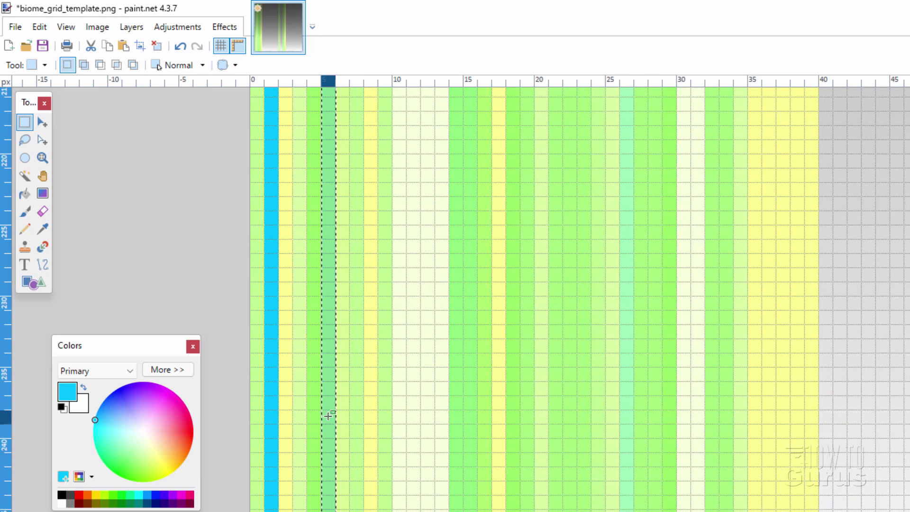
left_click(183, 457)
left_click_drag(185, 451, 181, 454)
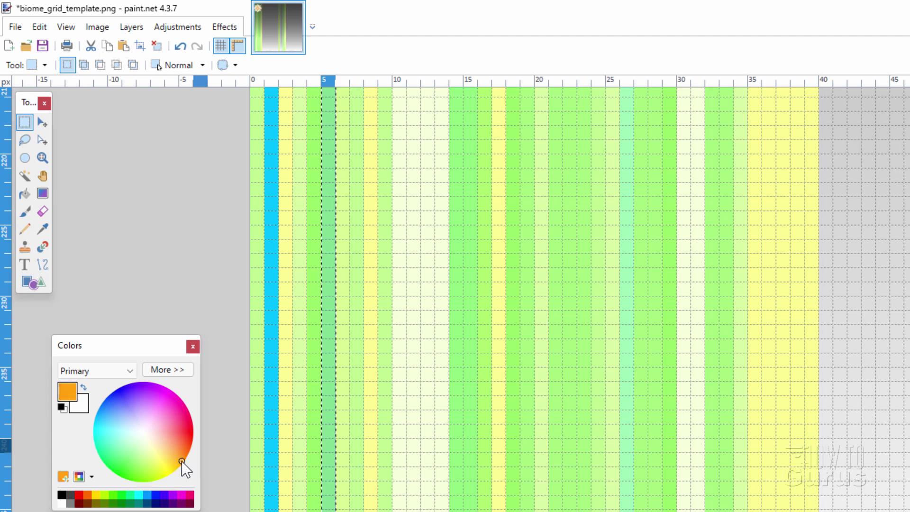
left_click_drag(181, 462, 187, 456)
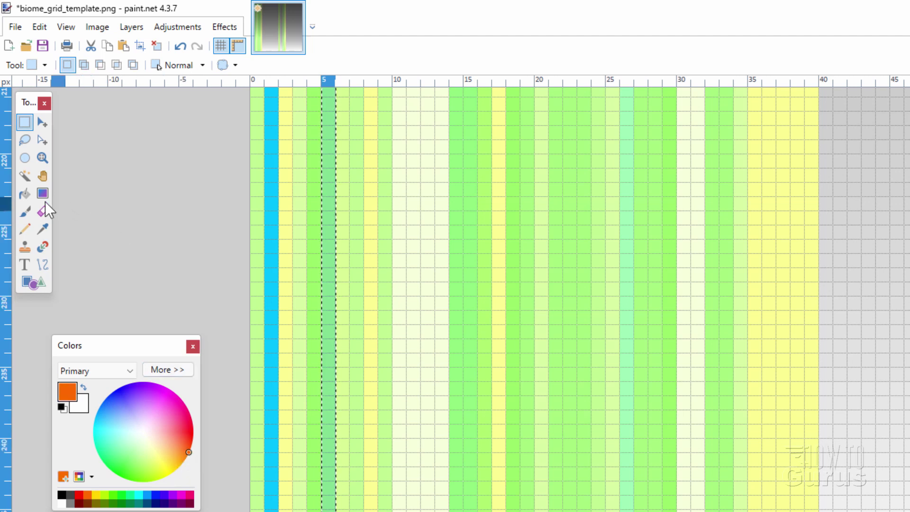
Paint Bucket-fill column 5 with red-orange, then clear the selection.
left_click(26, 193)
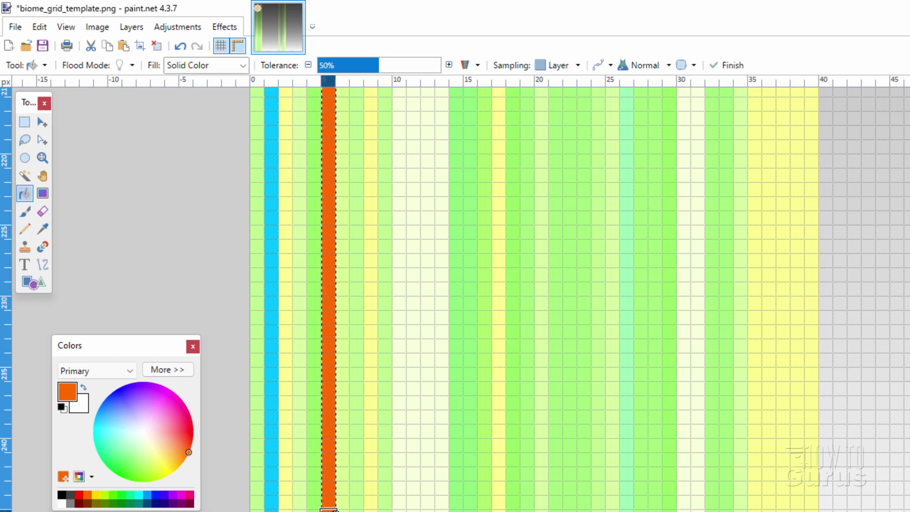
scroll(330, 510, "up", 15)
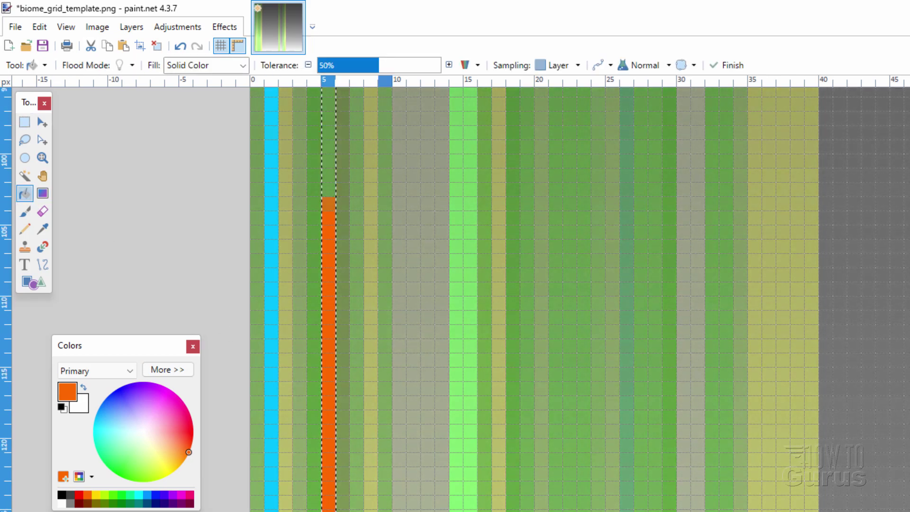
scroll(352, 505, "up", 4)
left_click(334, 484)
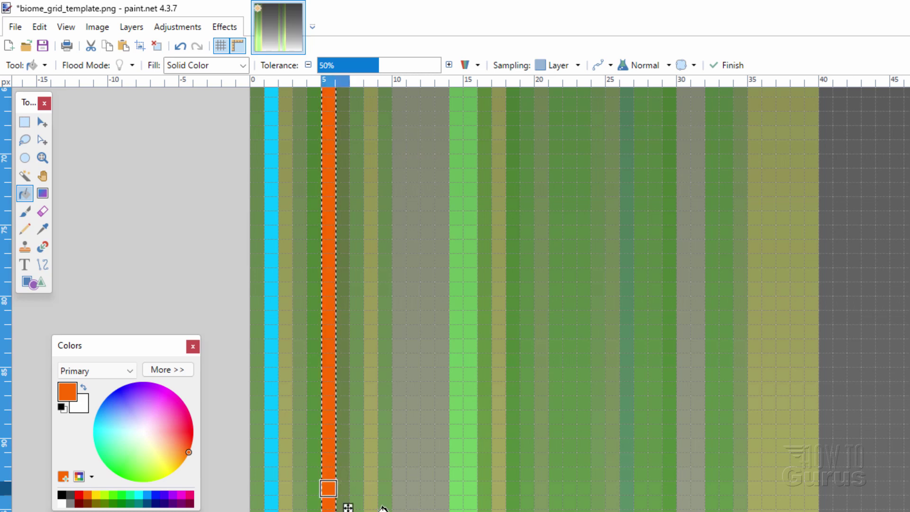
scroll(341, 502, "up", 10)
scroll(342, 332, "up", 6)
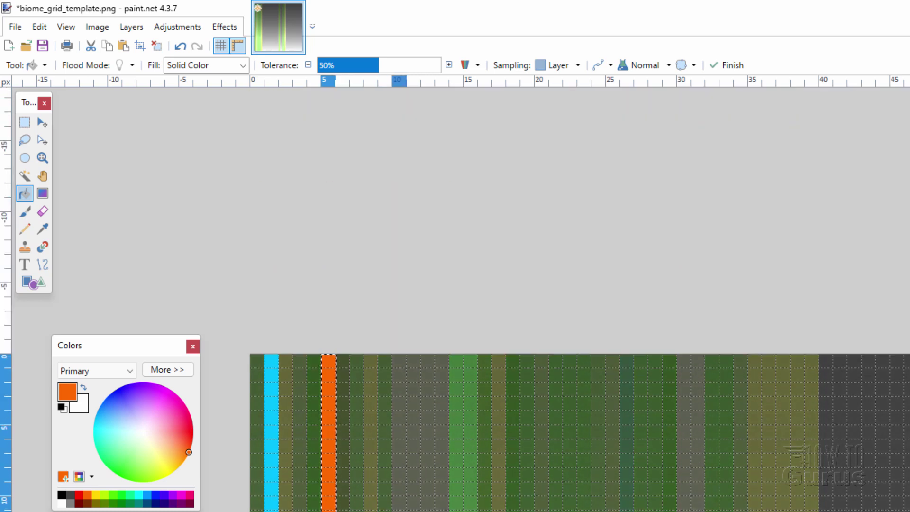
scroll(341, 332, "down", 4)
key("ctrl+d")
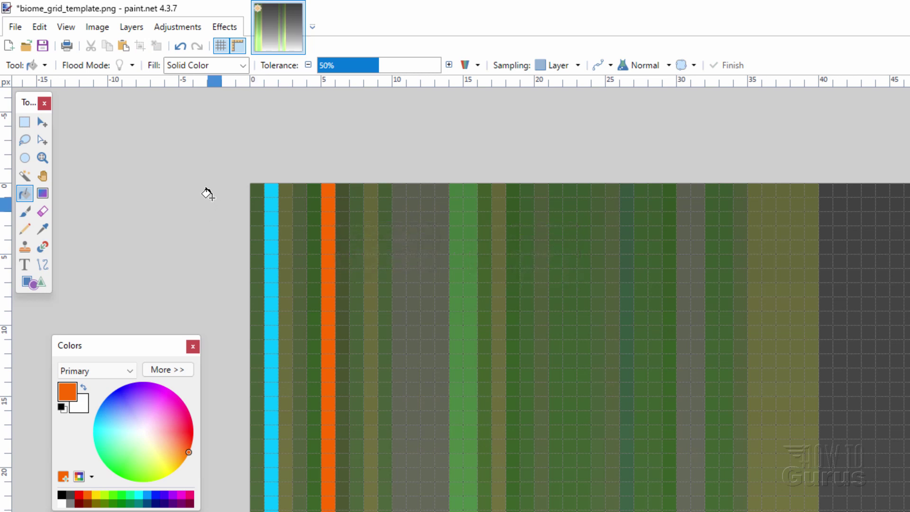
left_click(24, 122)
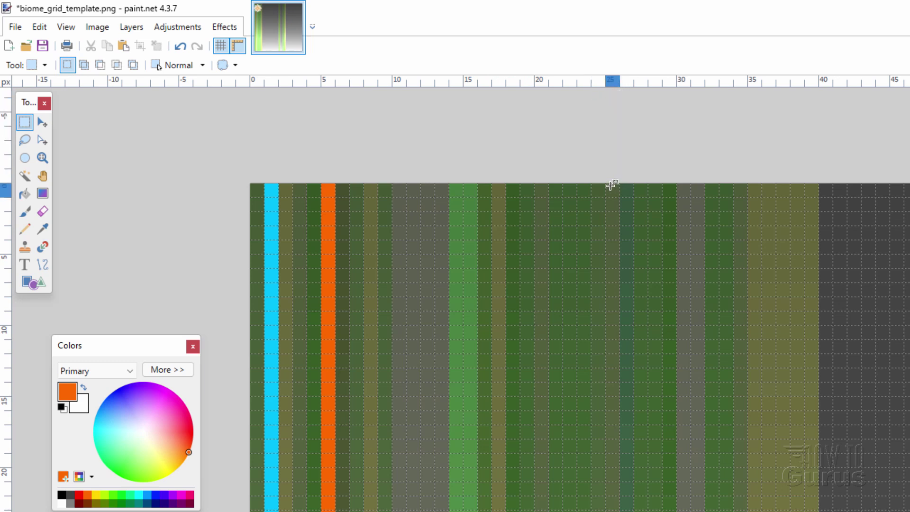
Select column 25 (Badlands' ID), fill it with pinkish magenta via Paint Bucket, then deselect.
left_click_drag(610, 185, 620, 511)
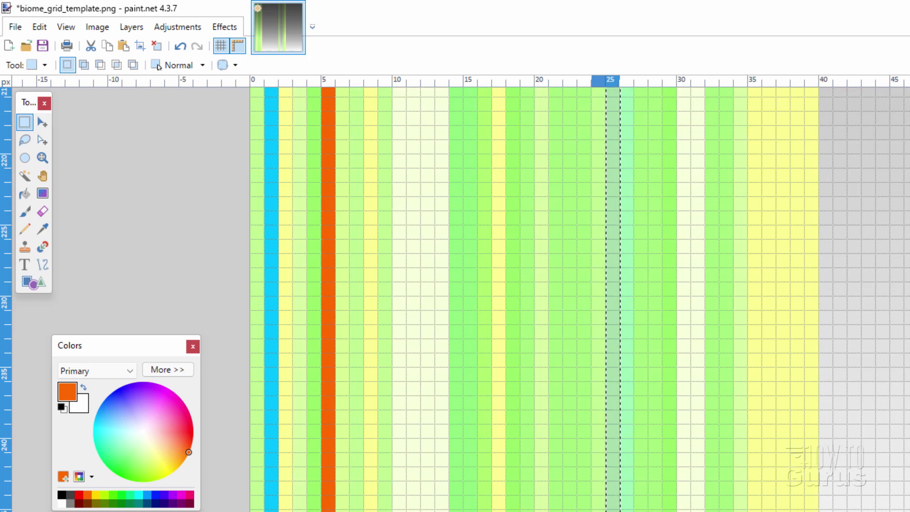
left_click(170, 396)
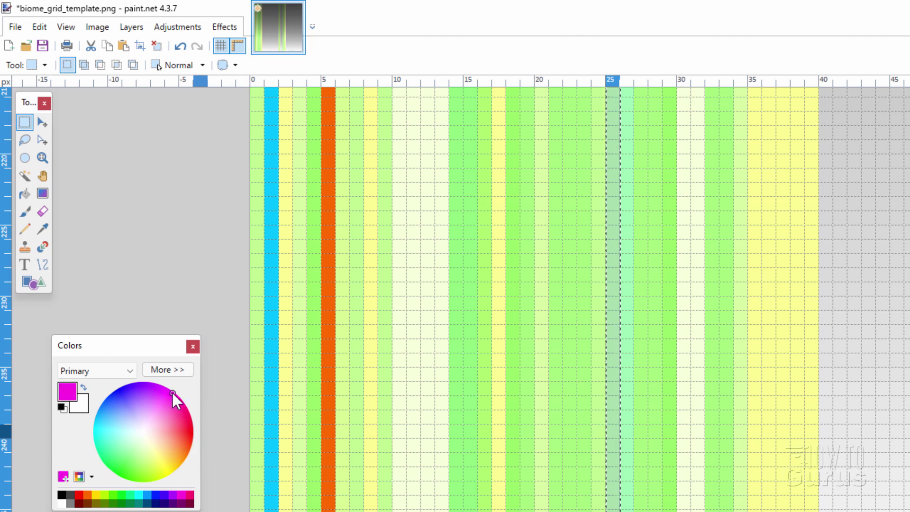
left_click(173, 395)
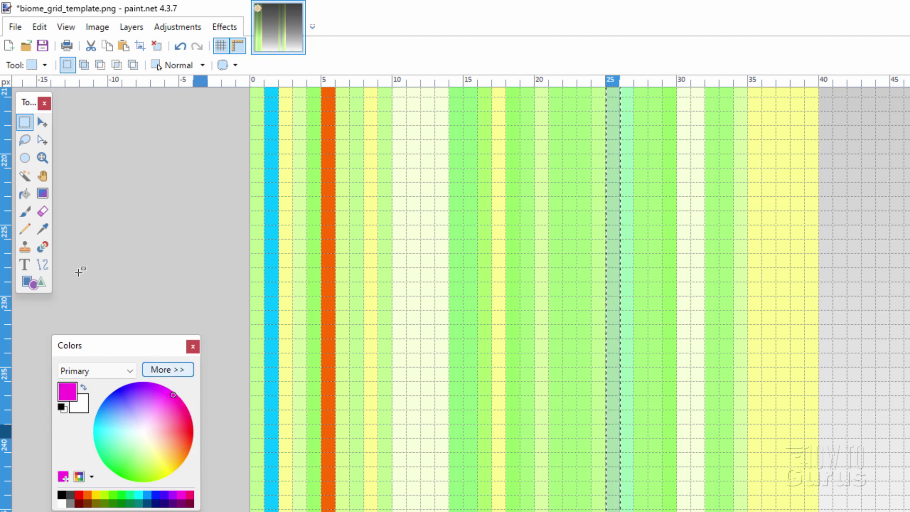
key("f")
left_click(613, 284)
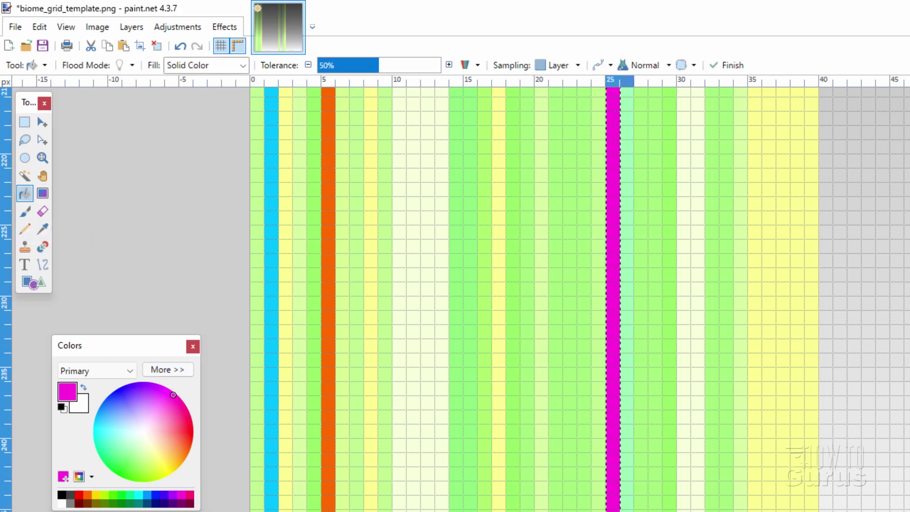
scroll(641, 284, "up", 10)
scroll(612, 496, "up", 10)
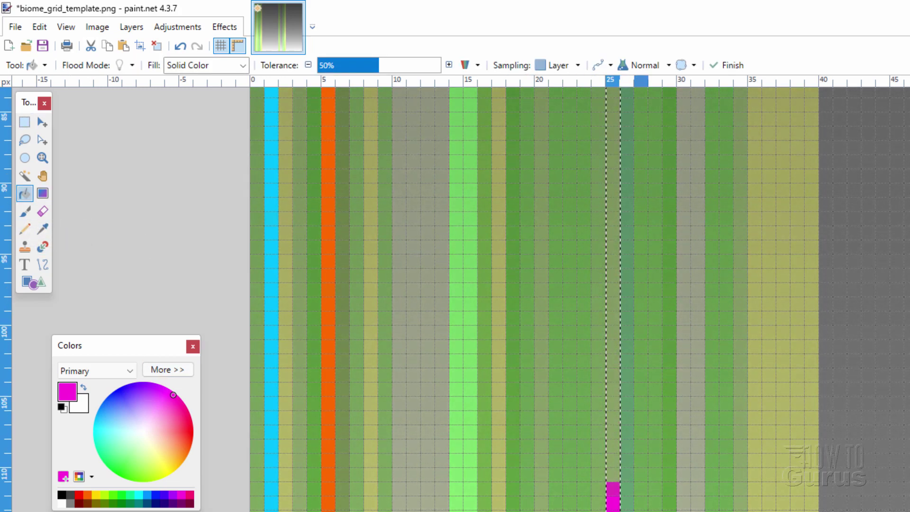
left_click(614, 495)
scroll(634, 508, "up", 12)
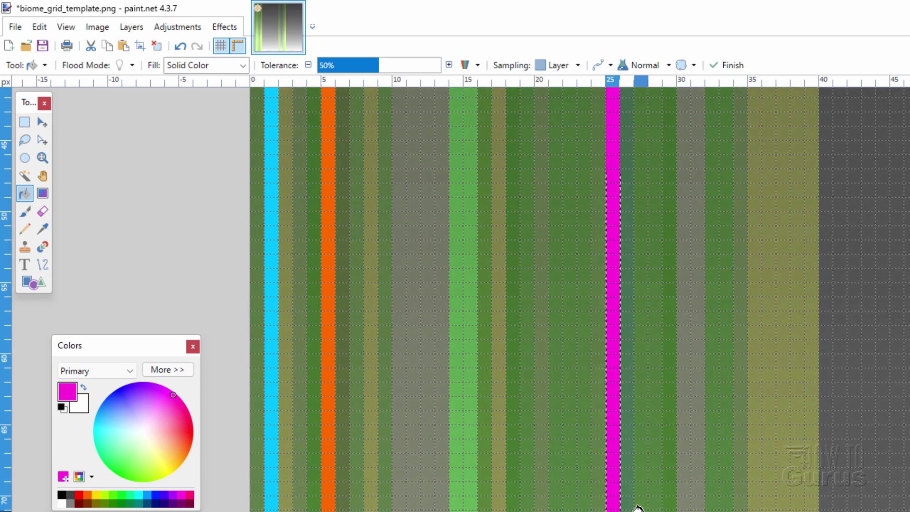
key("ctrl+d")
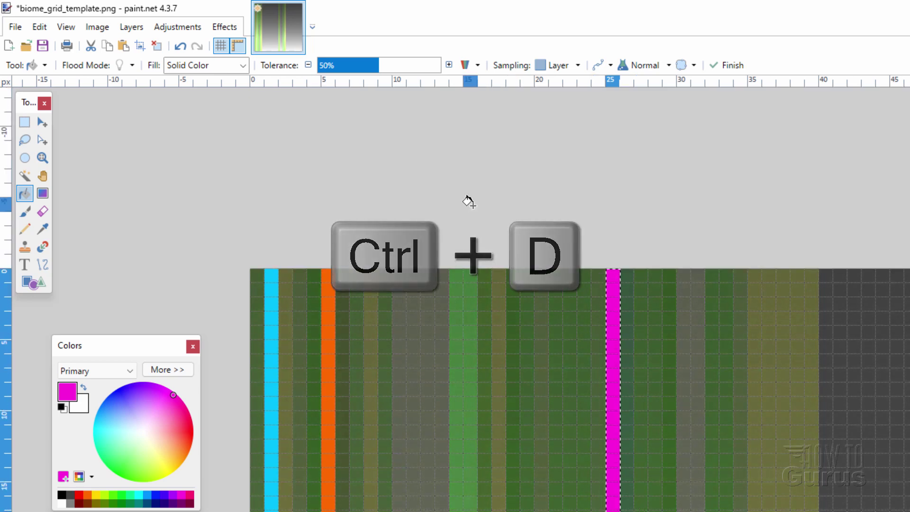
left_click(42, 122)
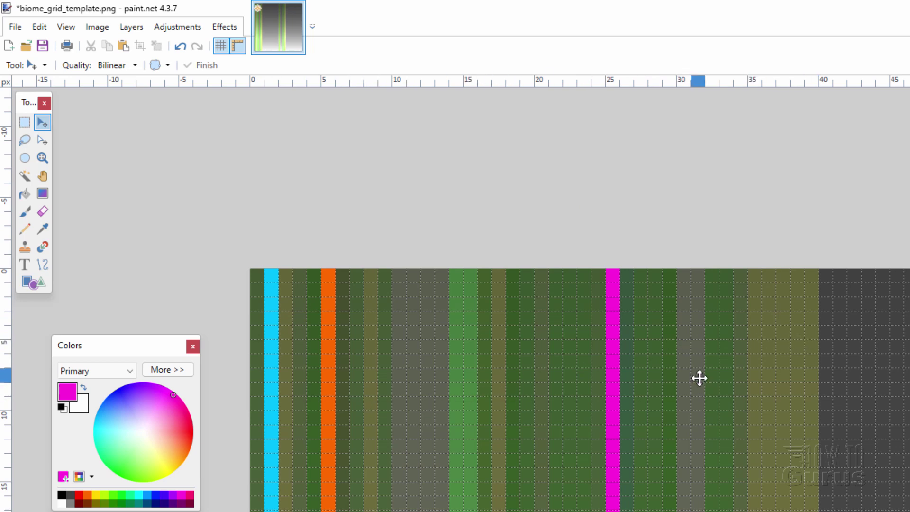
scroll(759, 331, "down", 10)
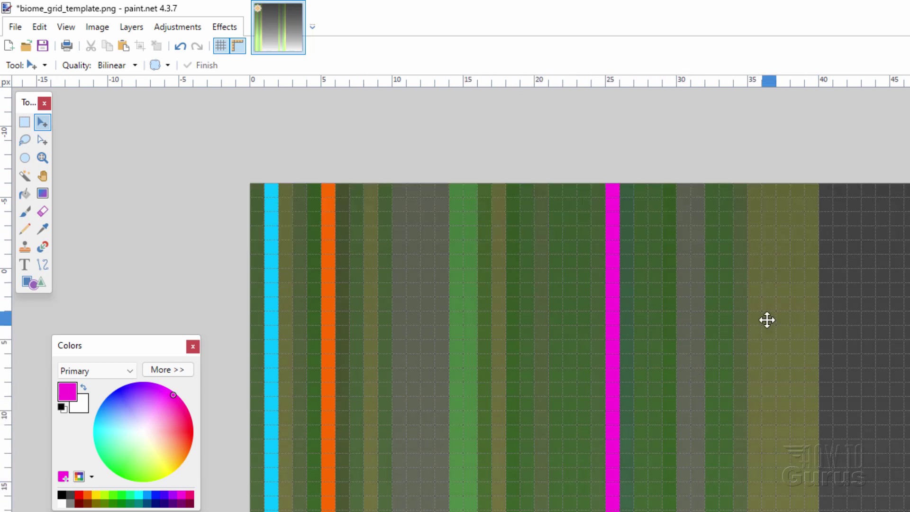
scroll(750, 347, "down", 12)
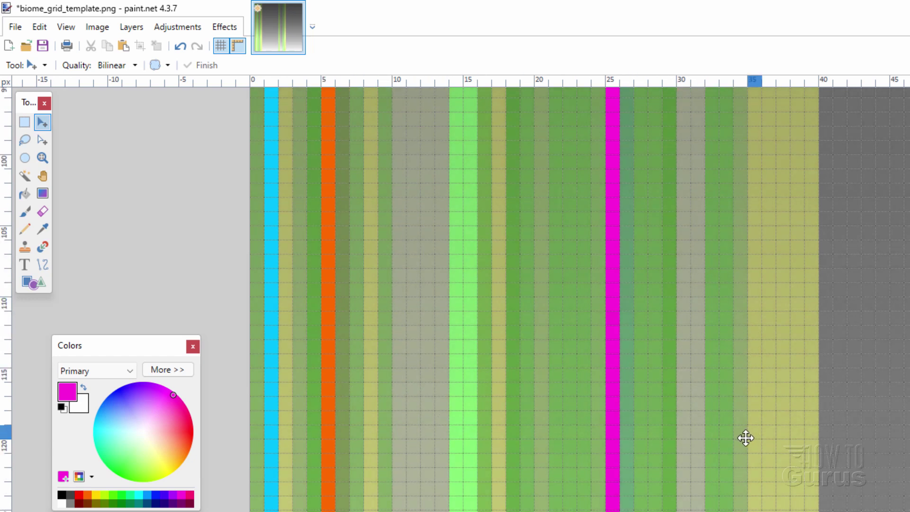
scroll(432, 421, "up", 10)
scroll(431, 421, "up", 10)
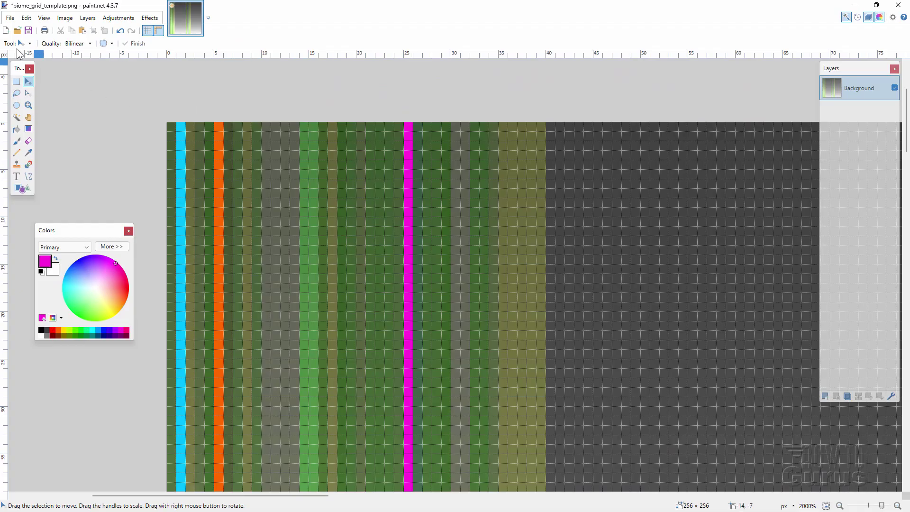
Save As optifine-grass.png, accepting the default PNG save configuration.
left_click(15, 27)
left_click(39, 89)
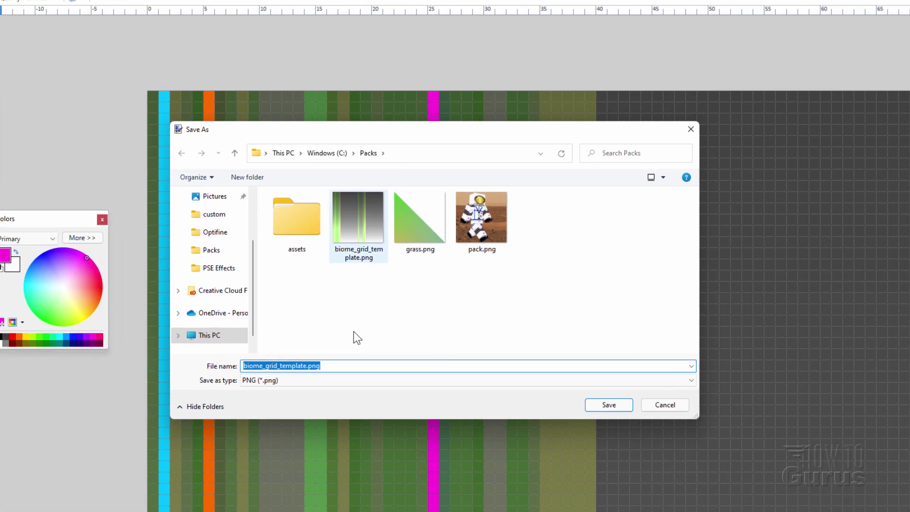
left_click(339, 355)
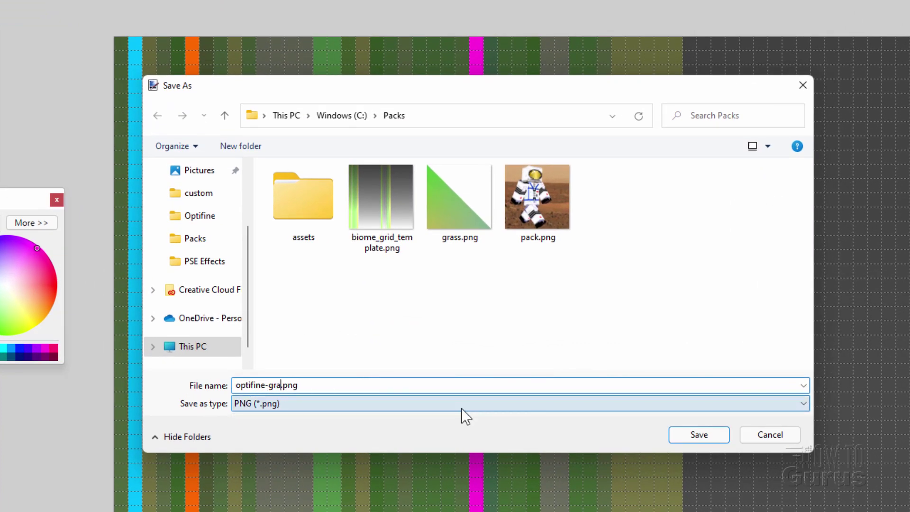
type("ss")
left_click(693, 432)
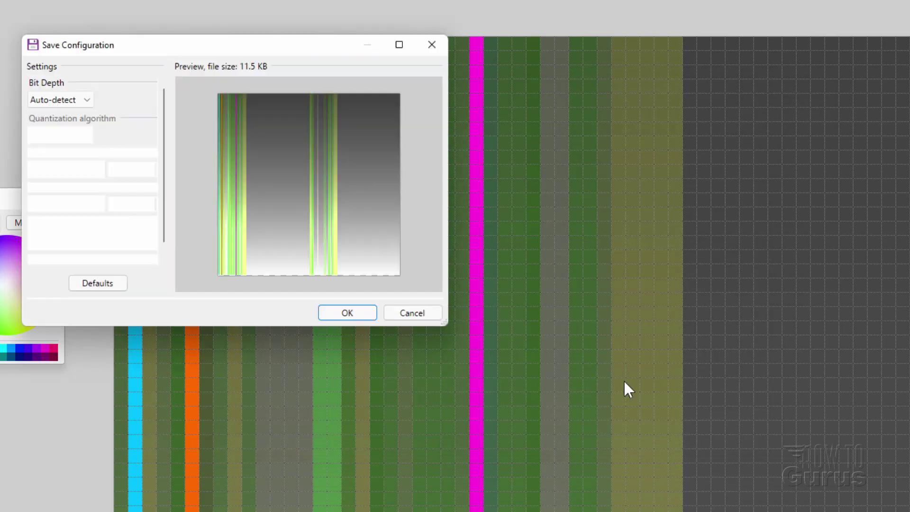
left_click(353, 311)
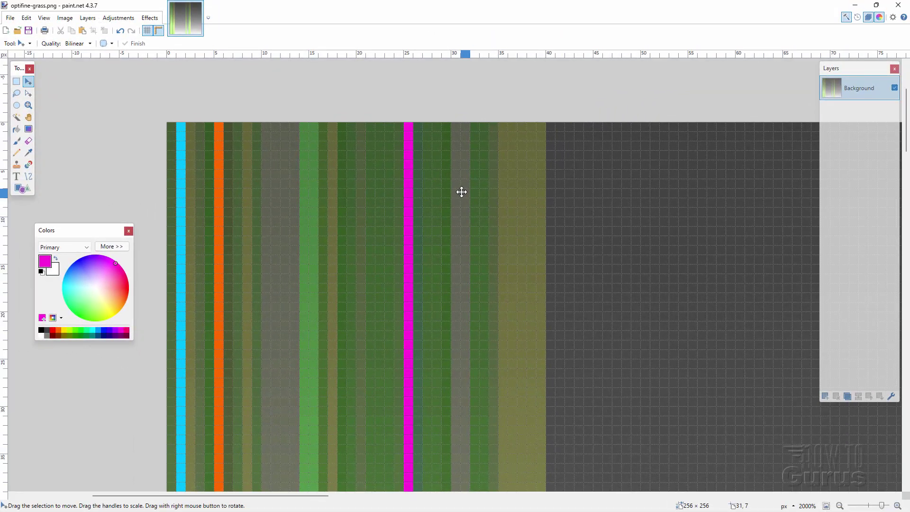
Close paint.net and delete the old assets folder from Packs.
left_click(899, 5)
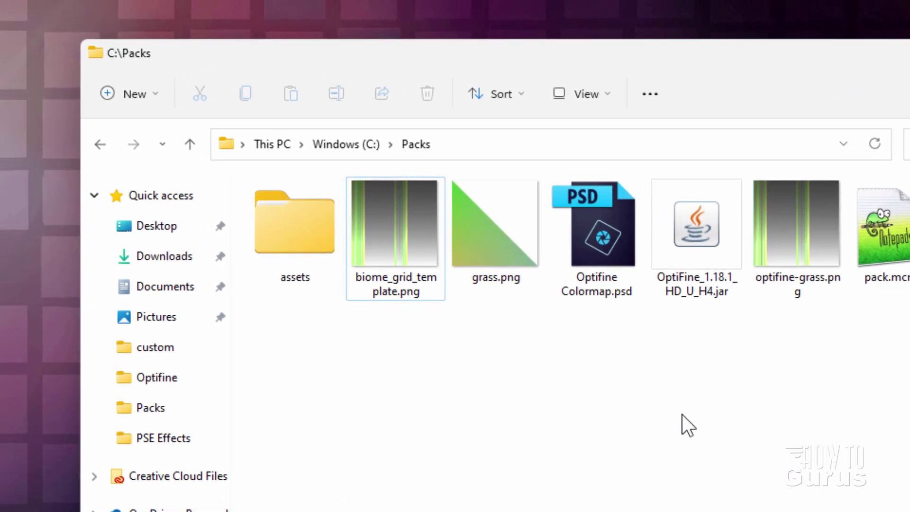
left_click(283, 228)
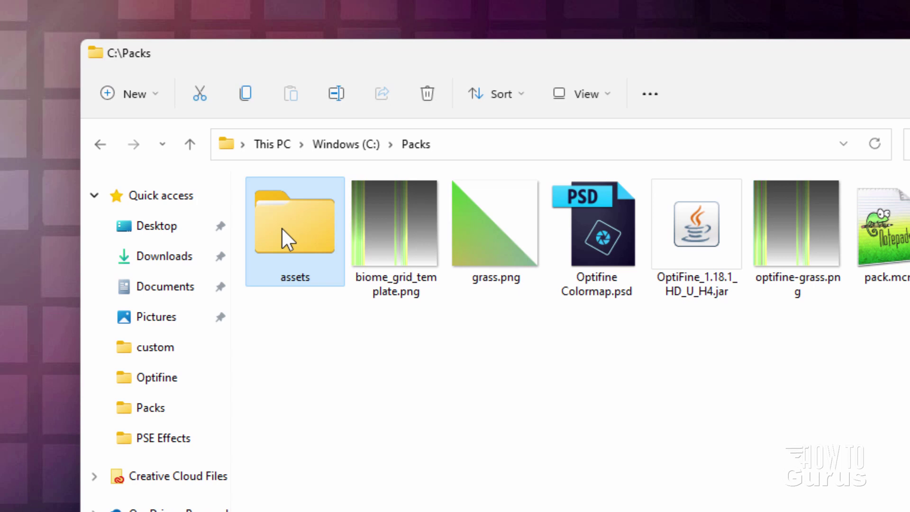
key("Delete")
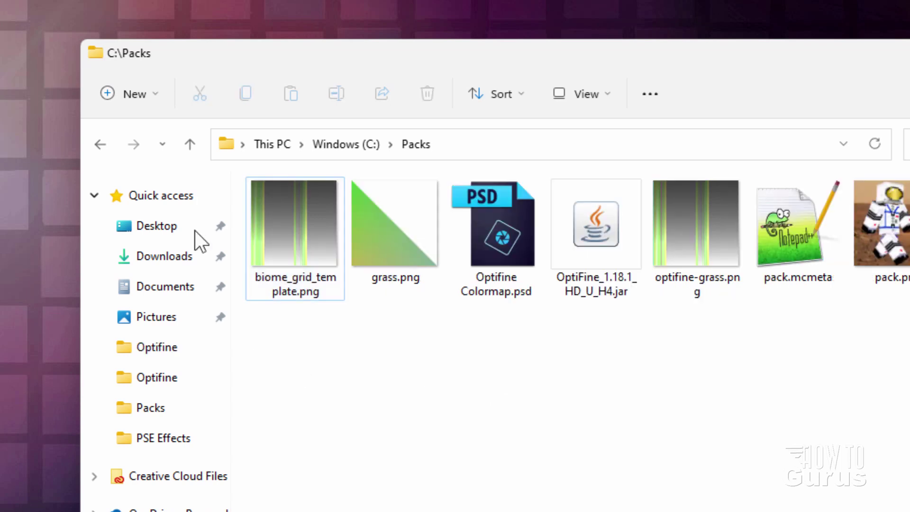
Create a new folder named 'assets' in Packs and open it.
left_click(131, 99)
left_click(141, 137)
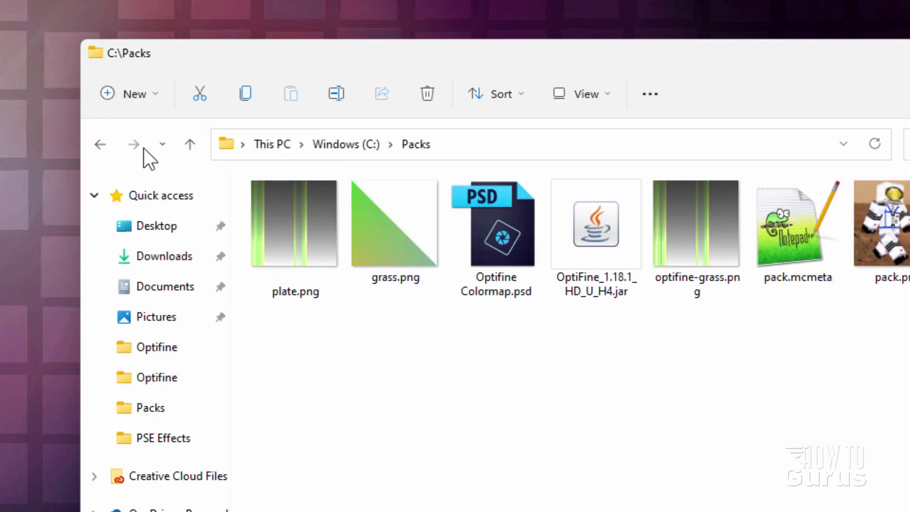
type("asset")
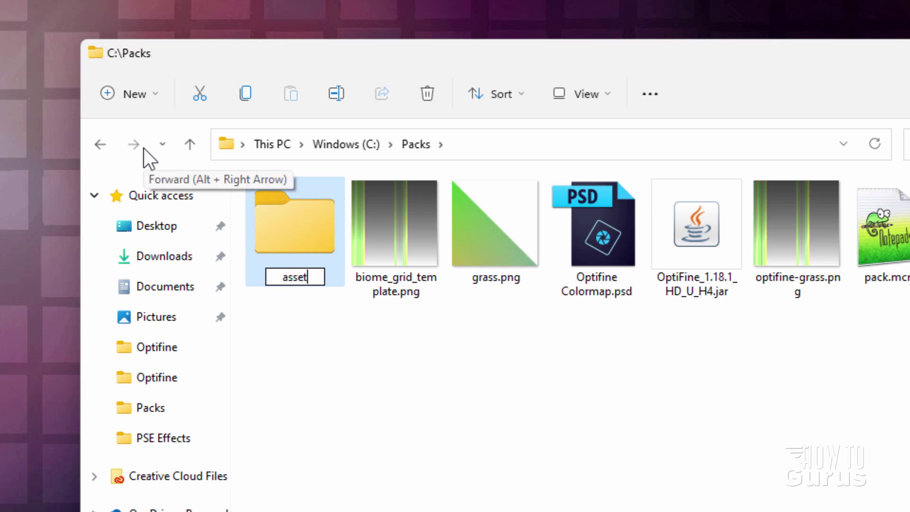
type("s")
key("Return")
double_click(291, 226)
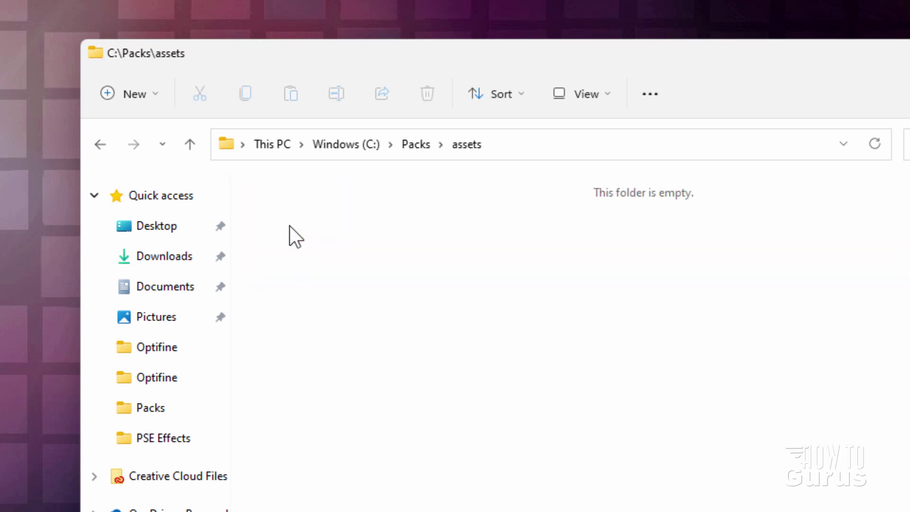
Create a folder named 'minecraft' inside assets and open it.
left_click(133, 97)
left_click(144, 137)
type("minecraft")
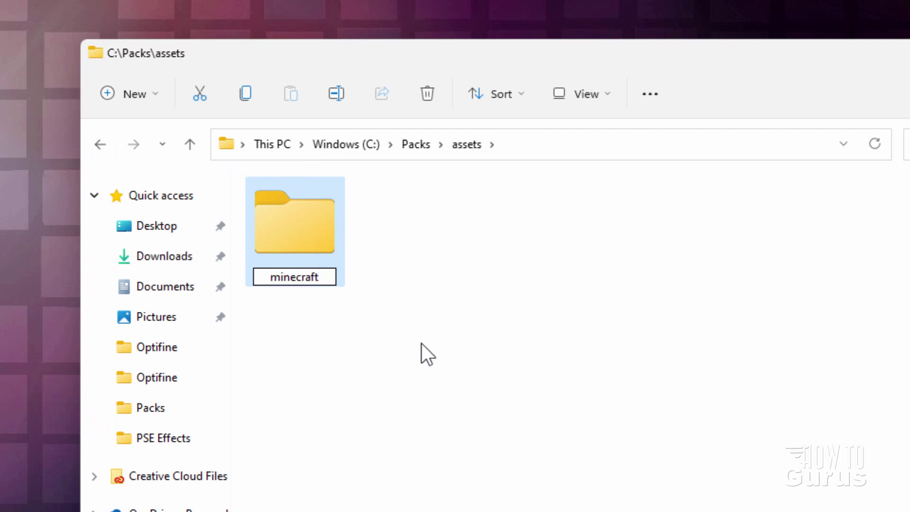
key("Return")
double_click(301, 237)
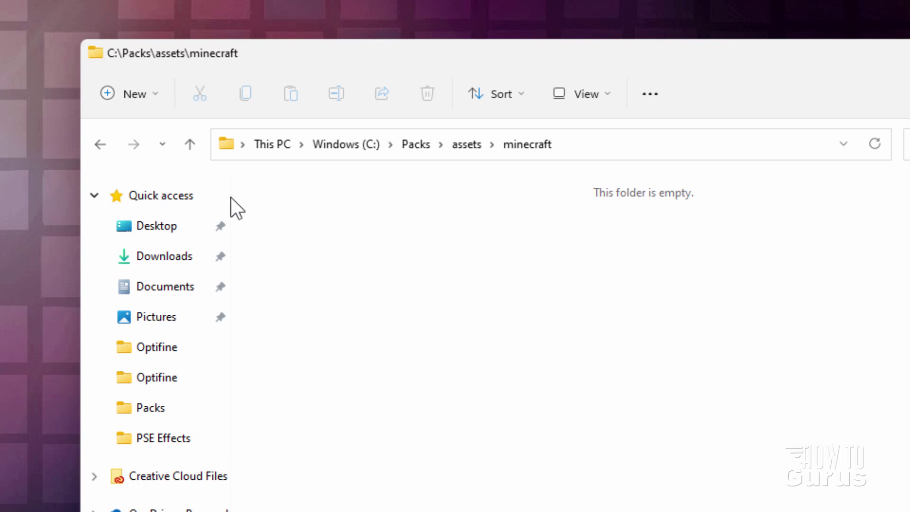
Create an 'optifine' folder inside minecraft and open it.
left_click(141, 92)
left_click(145, 137)
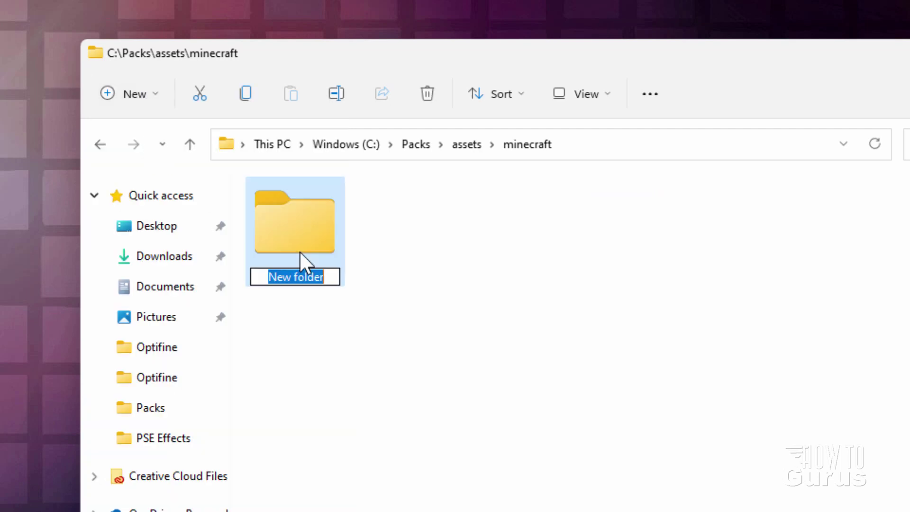
type("optifine")
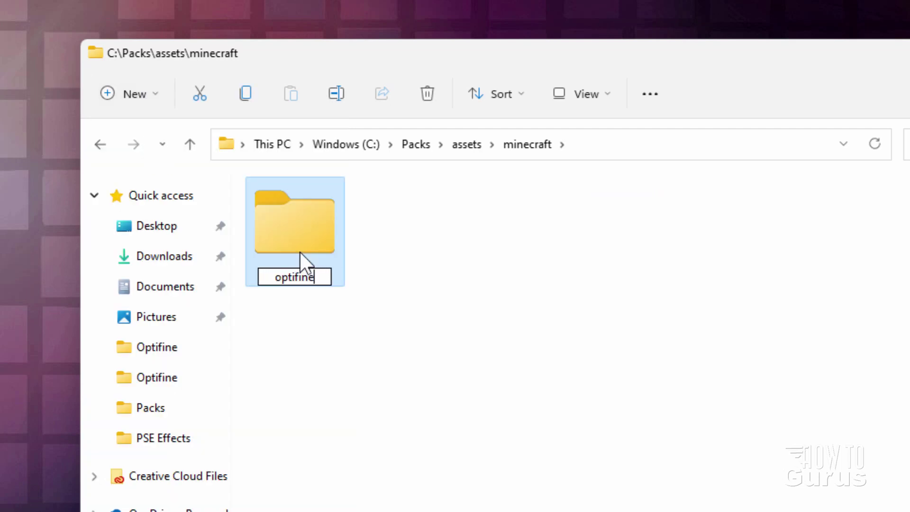
key("Return")
double_click(306, 234)
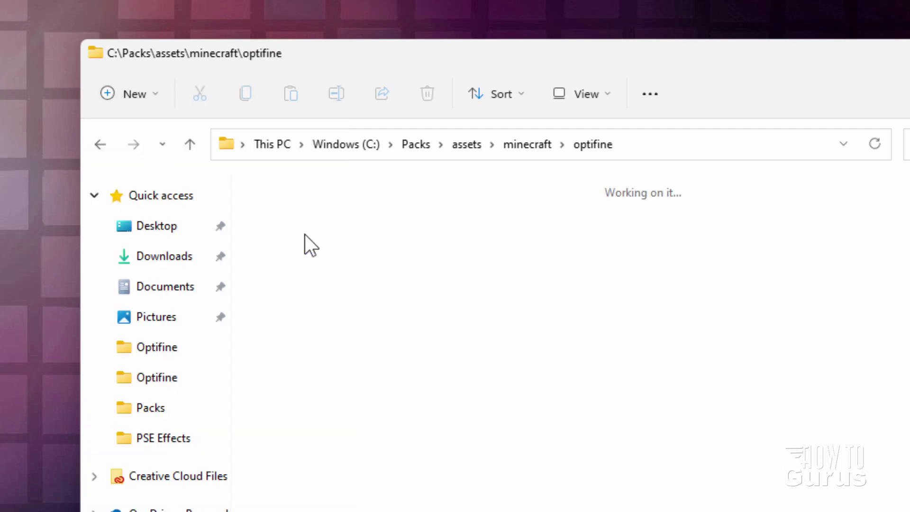
Create a 'colormap' folder inside optifine and open it.
left_click(132, 95)
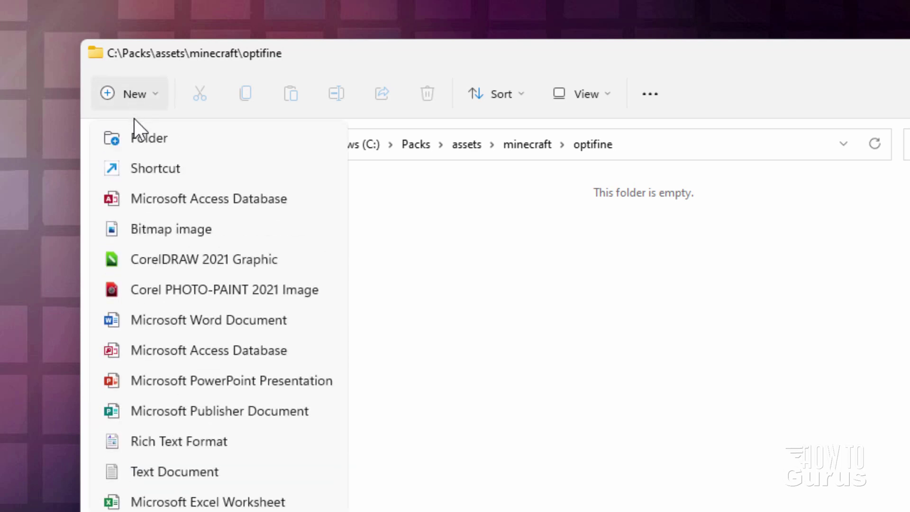
left_click(138, 141)
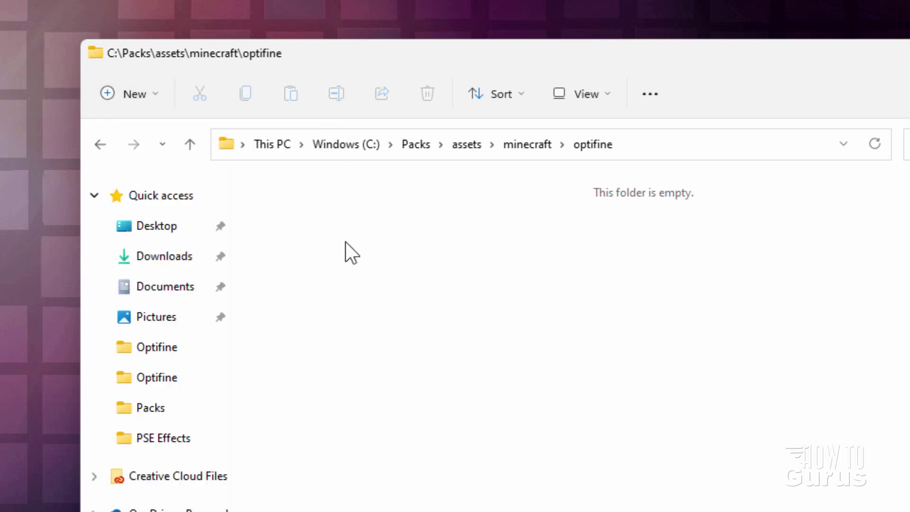
type("colormap")
left_click(397, 278)
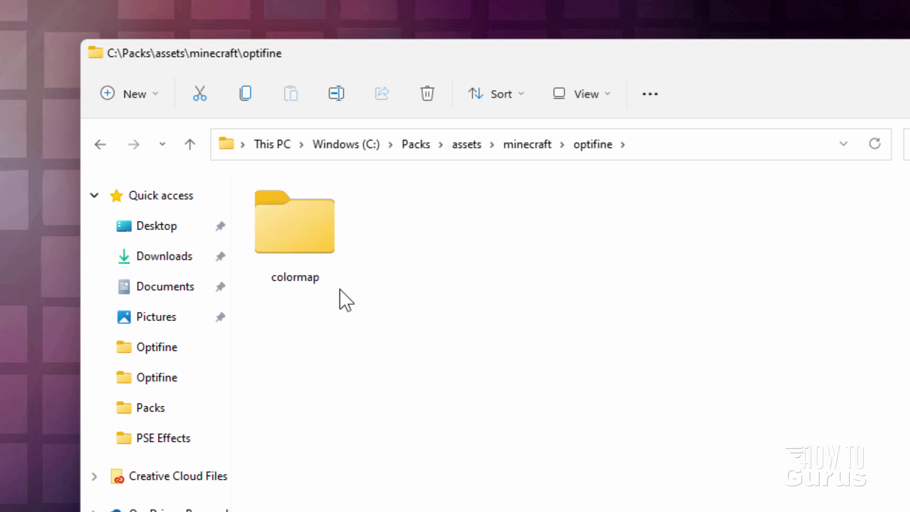
double_click(294, 239)
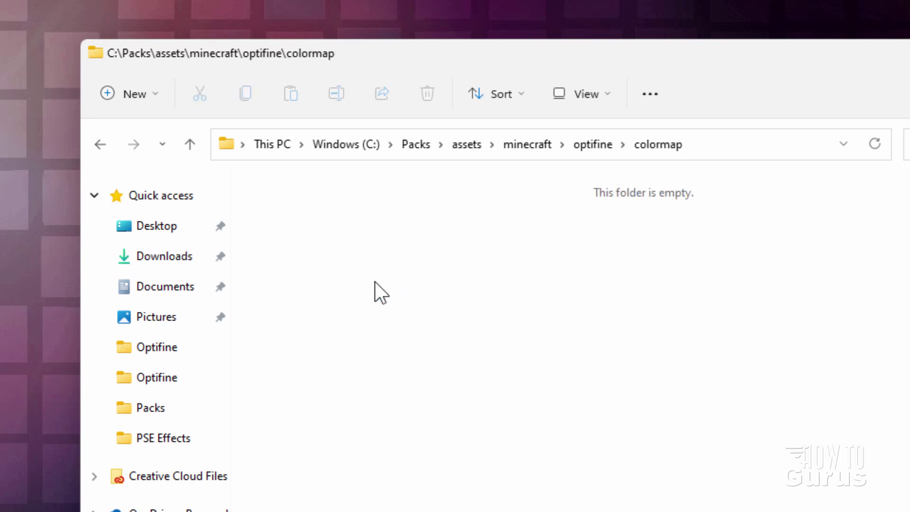
Create a 'custom' folder inside colormap.
left_click(137, 98)
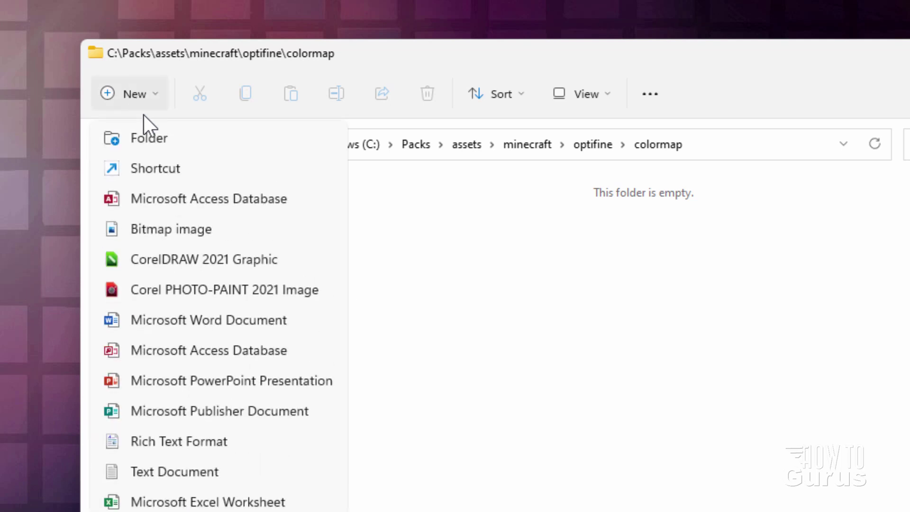
left_click(147, 138)
type("custom")
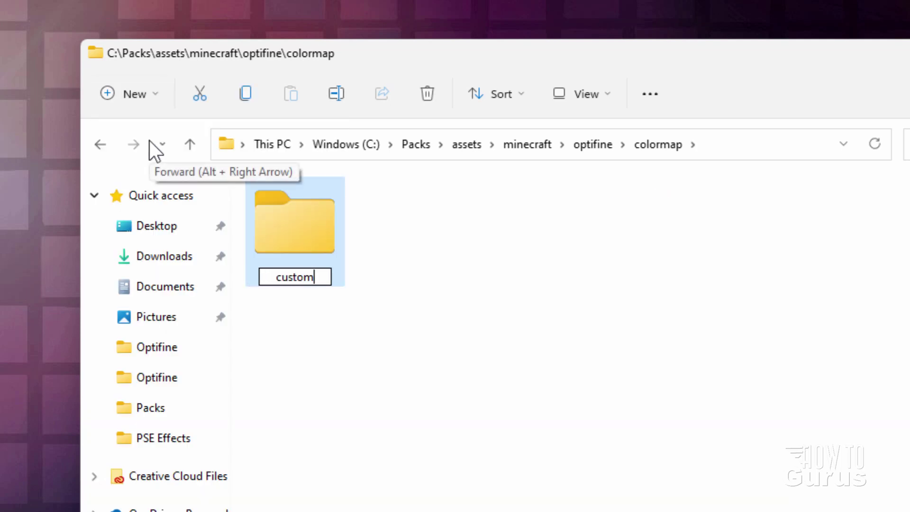
left_click(511, 382)
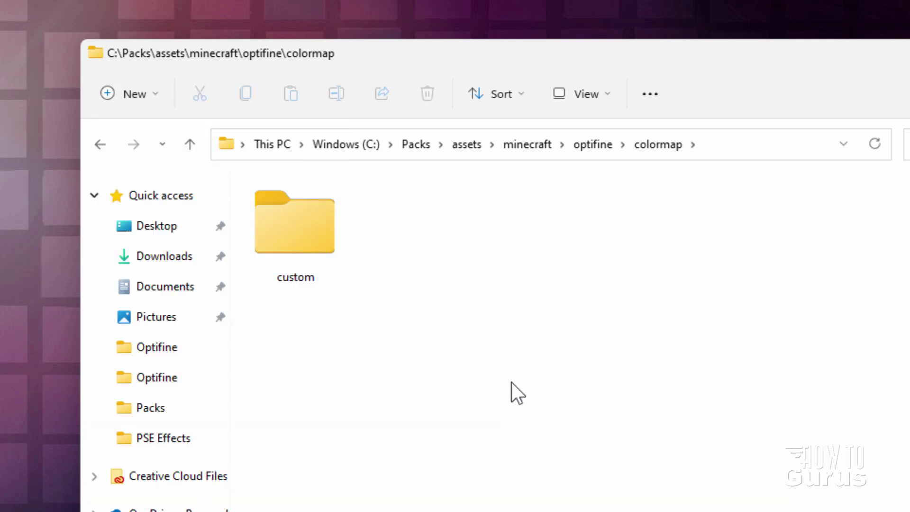